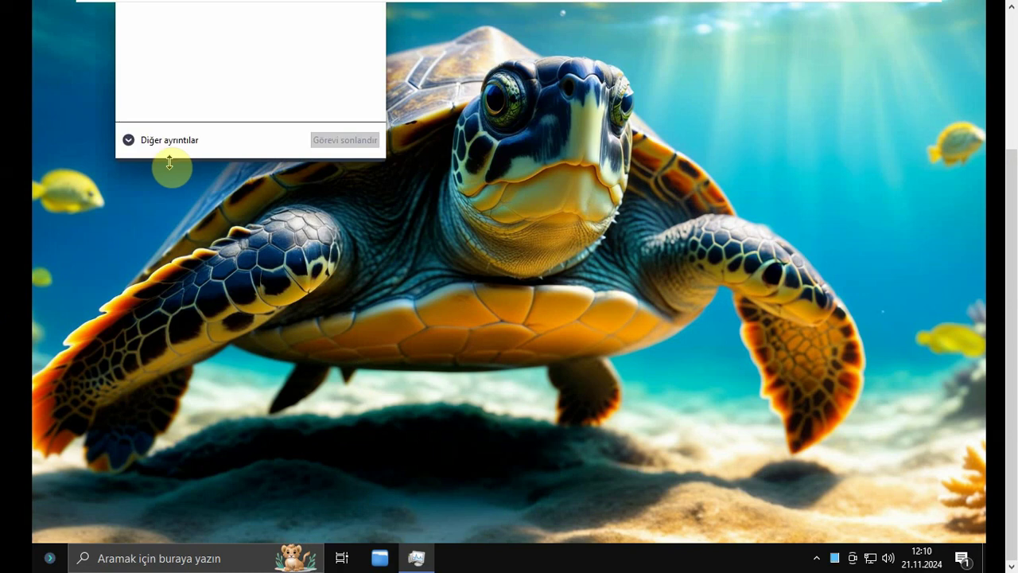
- Expand Task Manager to its detailed view and look through the running background and Windows processes
left_click(170, 140)
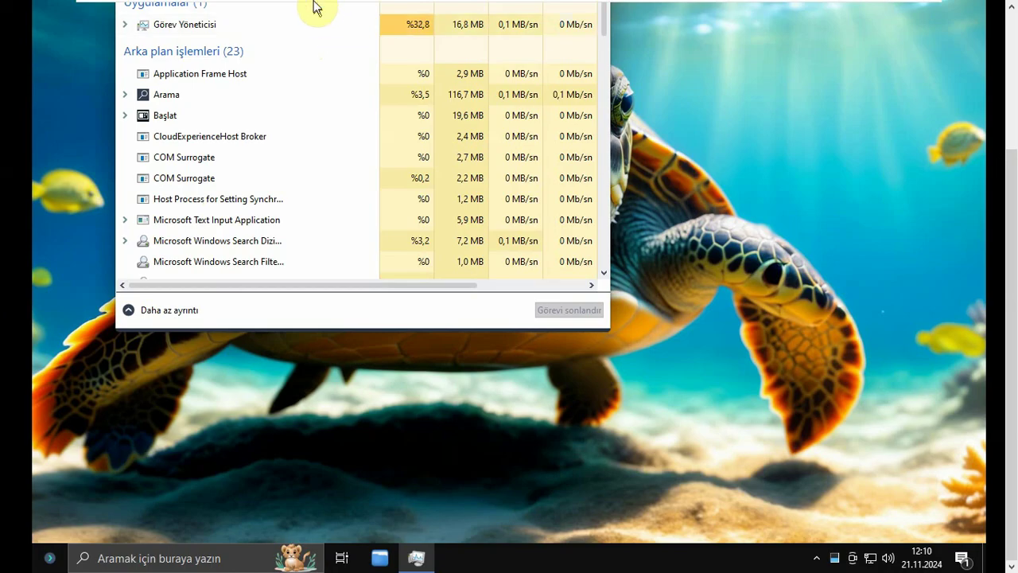
mouse_move(318, 7)
left_click(230, 62)
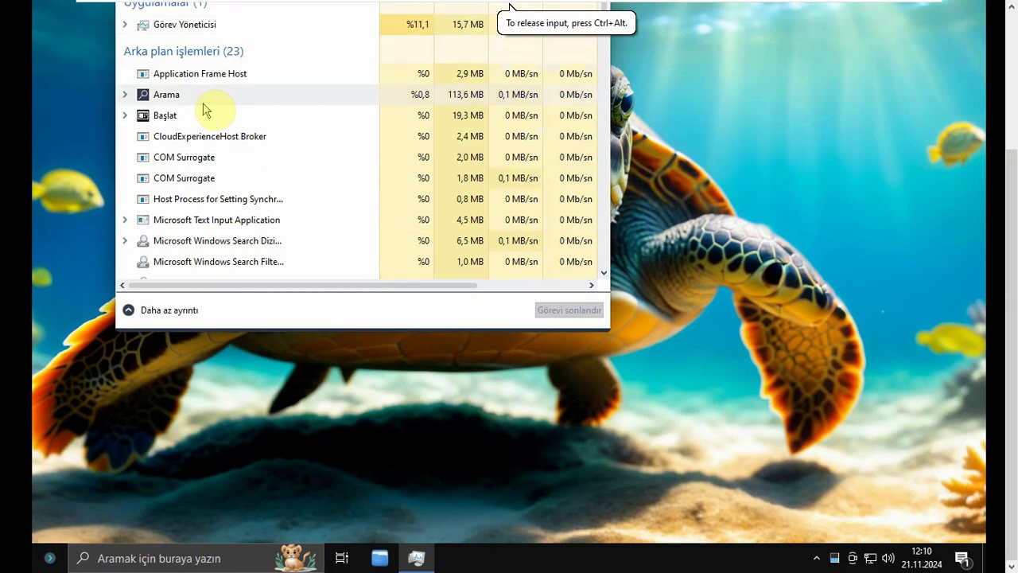
scroll(206, 112, "down", 4)
scroll(214, 134, "down", 7)
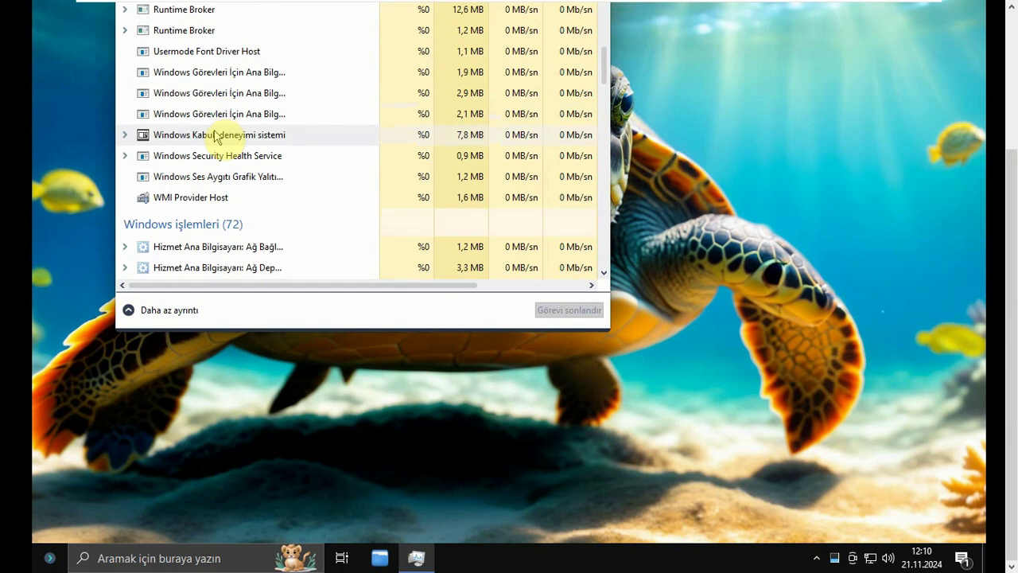
scroll(219, 164, "down", 2)
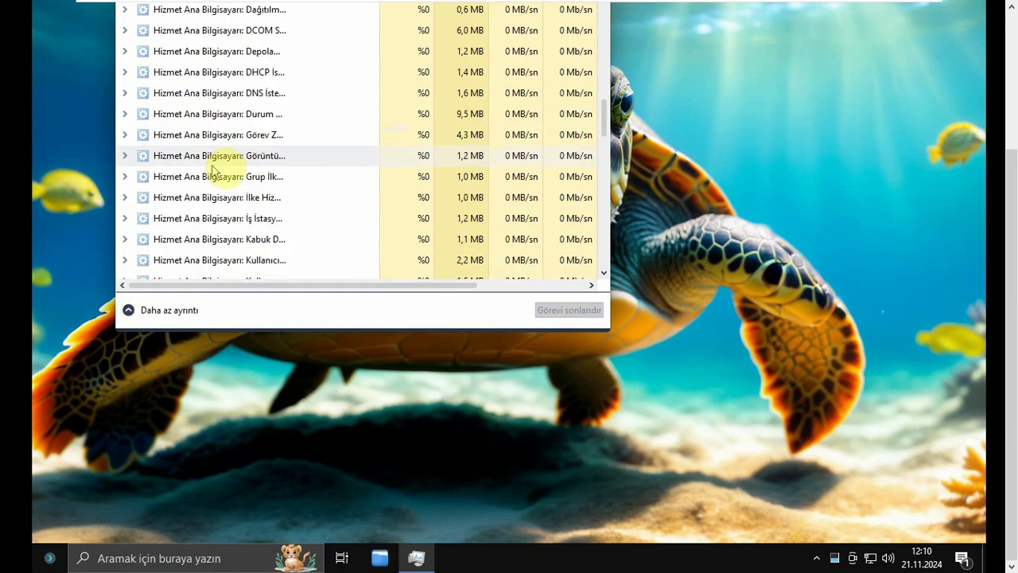
scroll(994, 278, "up", 5)
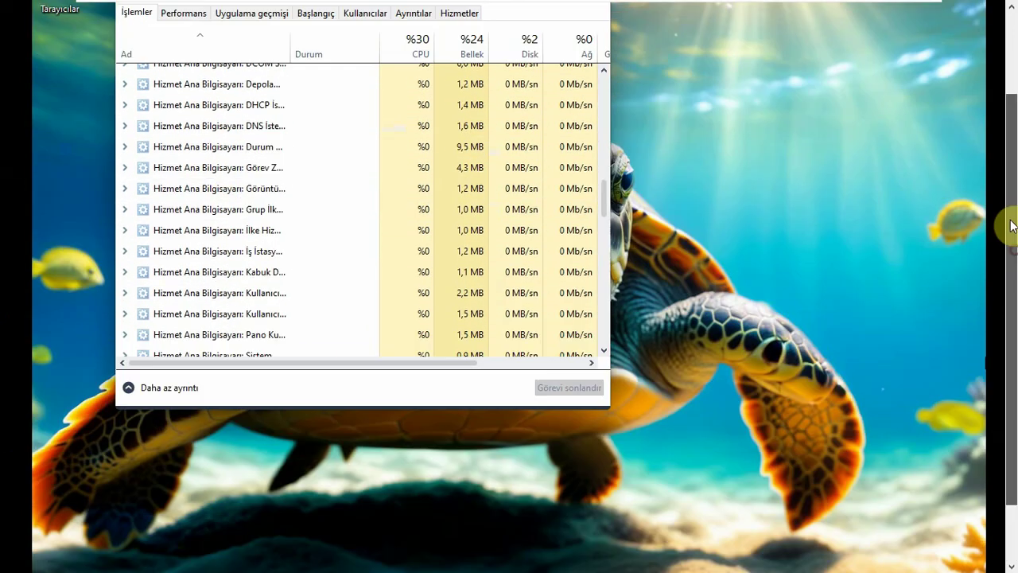
left_click(545, 241)
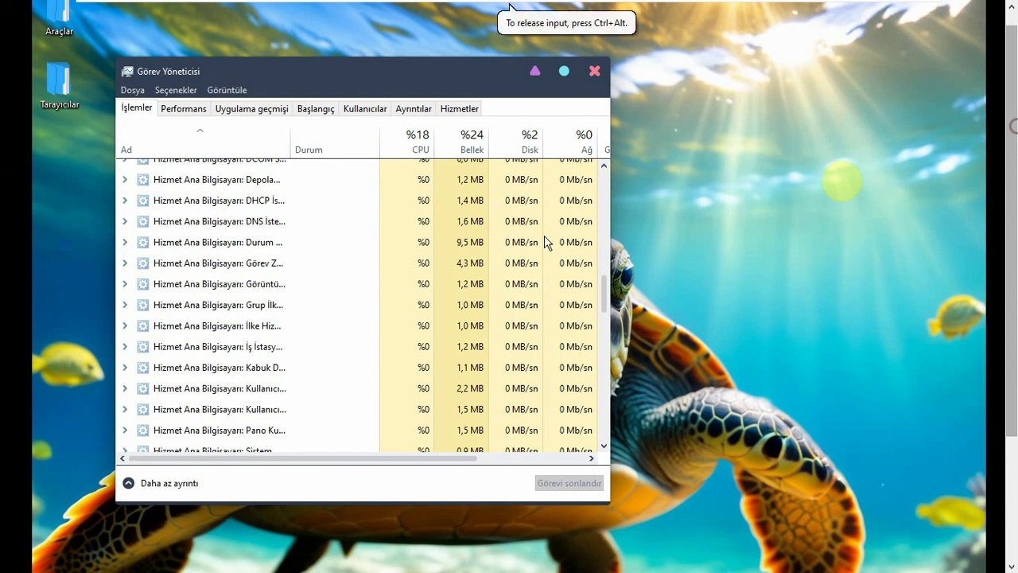
- Check the memory usage in Task Manager's performance view and close Task Manager
left_click(190, 112)
left_click(202, 210)
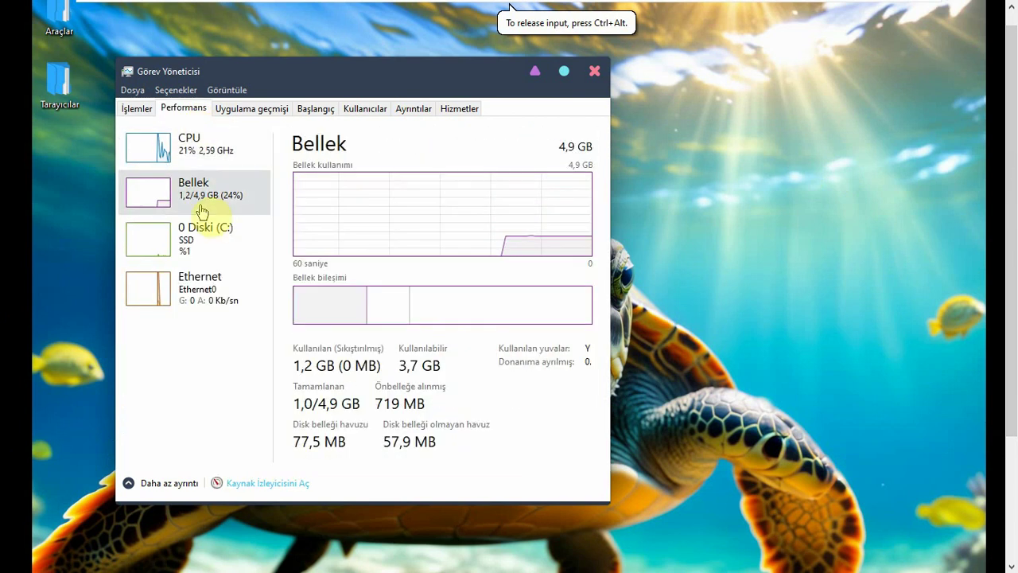
left_click(592, 72)
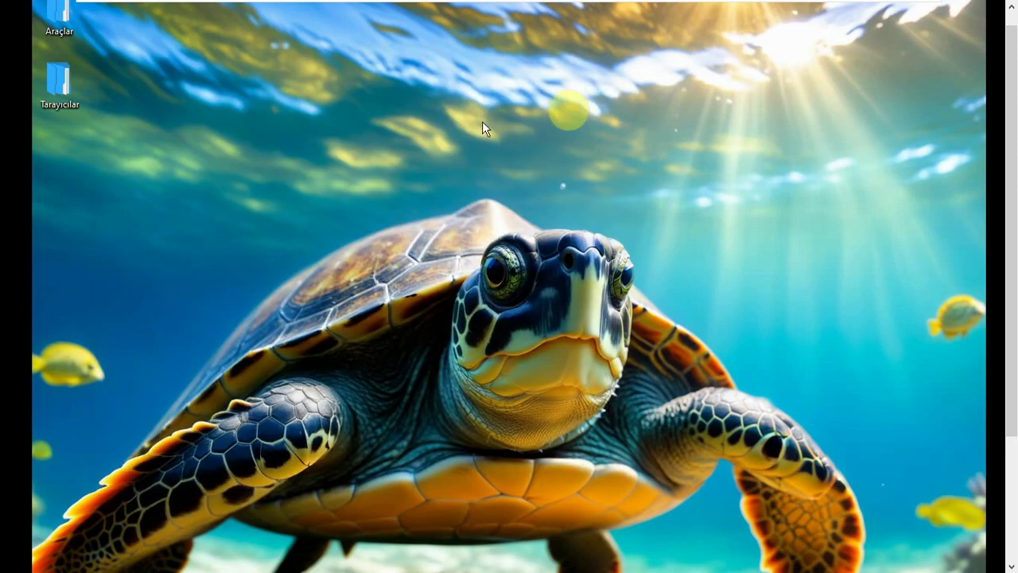
- Open the desktop's personalization settings, review the background options, and close the settings window
right_click(416, 117)
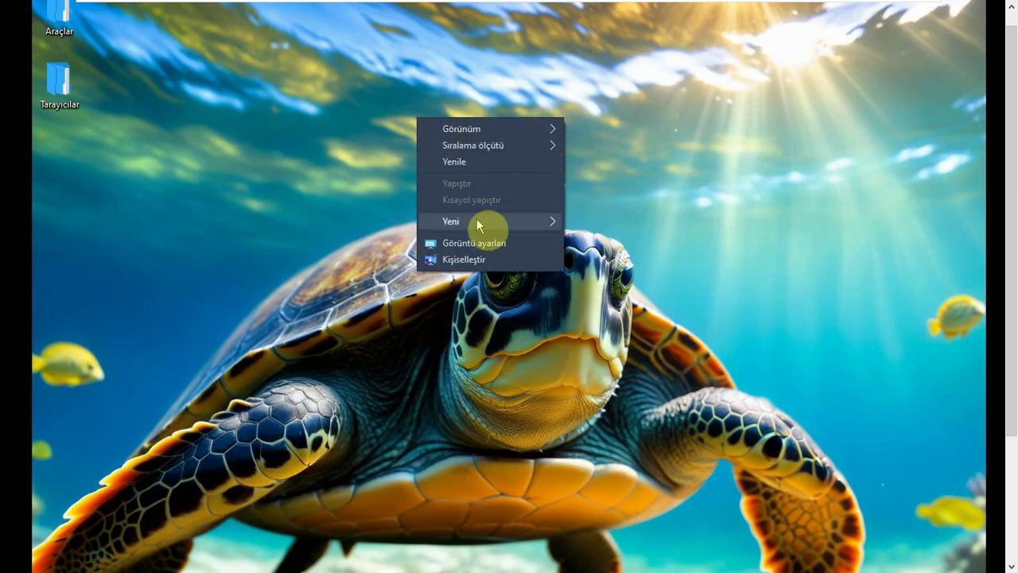
mouse_move(479, 226)
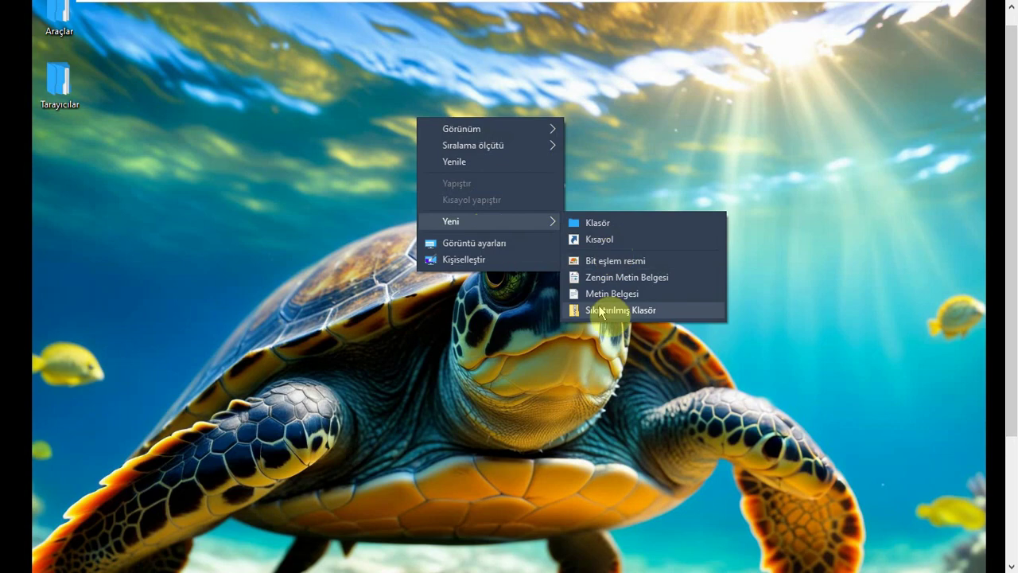
left_click(525, 261)
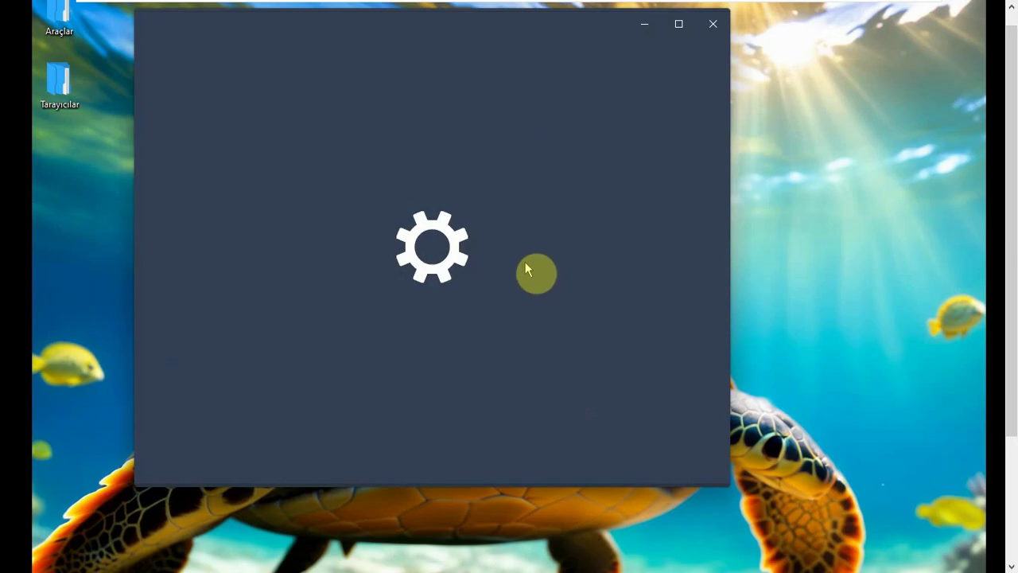
scroll(525, 268, "down", 2)
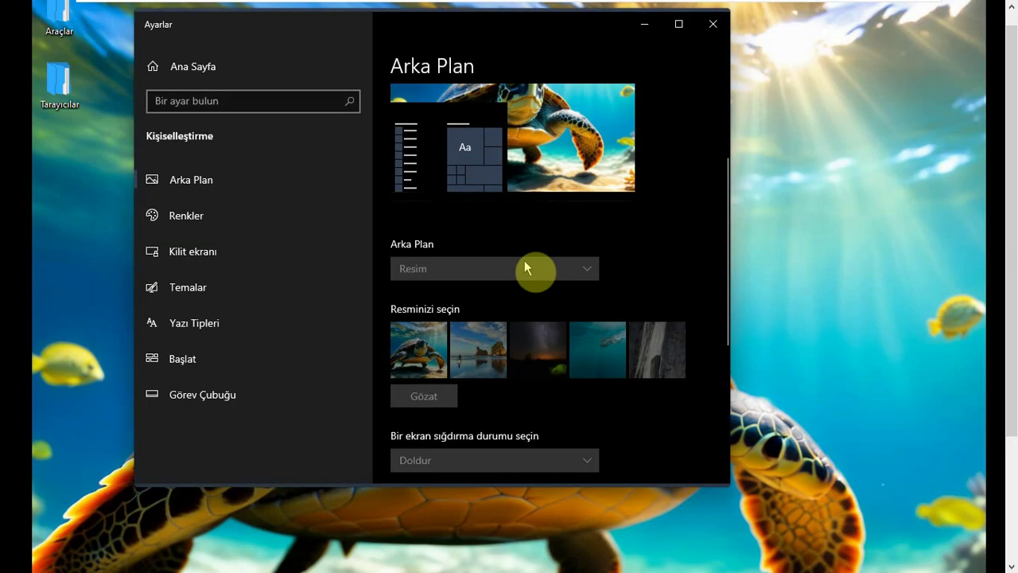
scroll(524, 268, "down", 4)
scroll(521, 263, "up", 2)
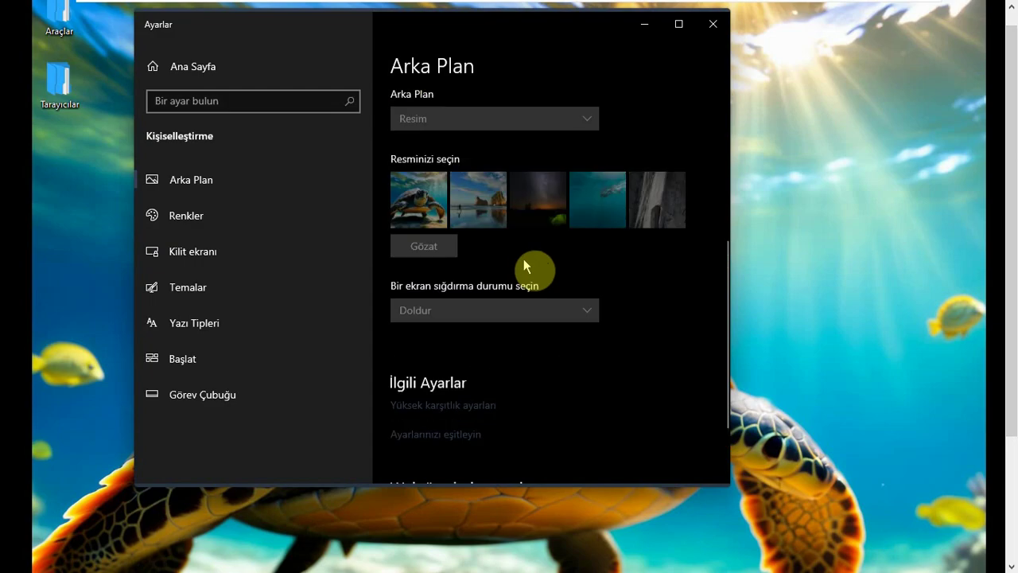
scroll(523, 259, "up", 2)
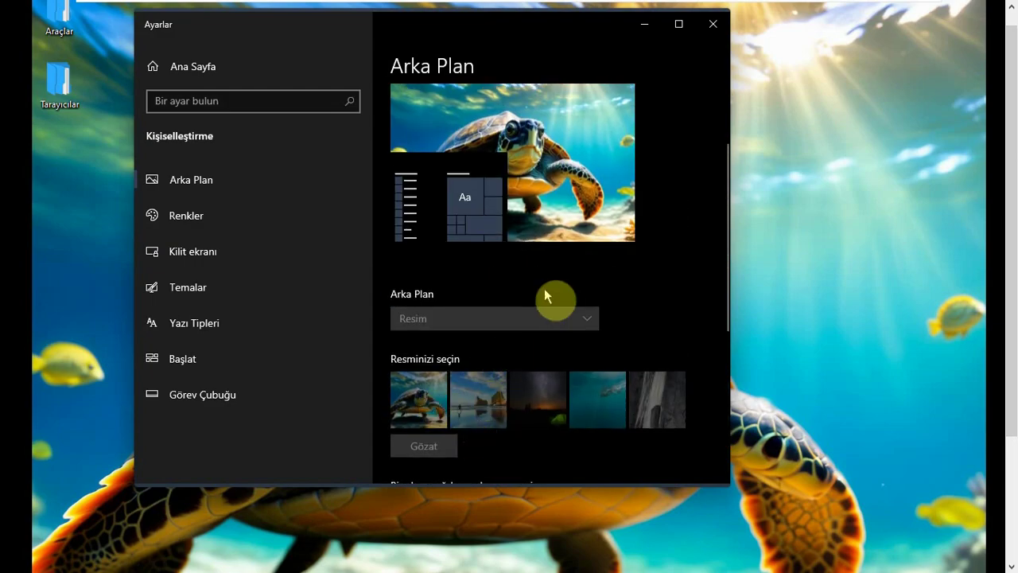
scroll(544, 288, "up", 2)
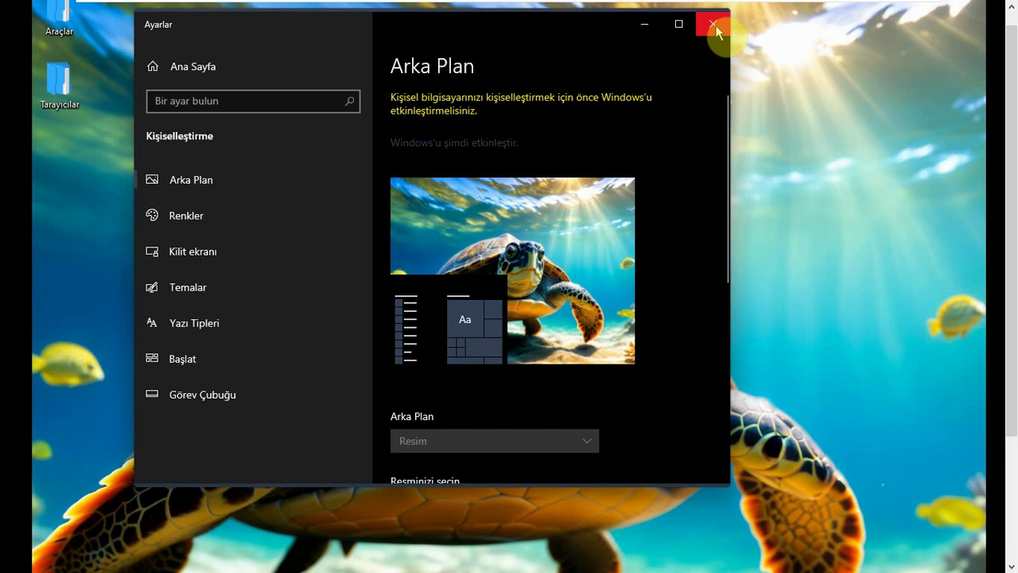
left_click(714, 25)
key("super+r")
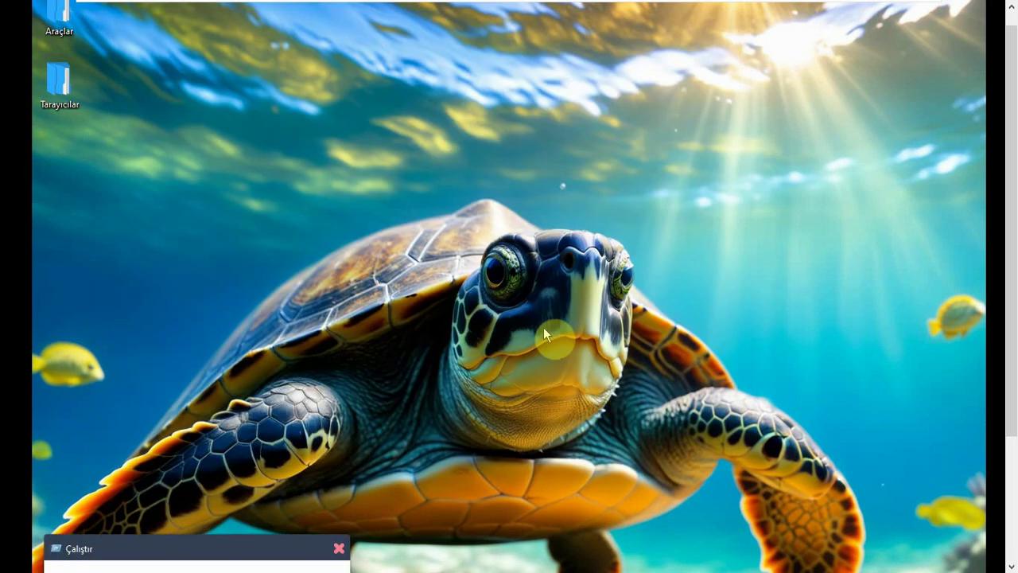
type("w,nver")
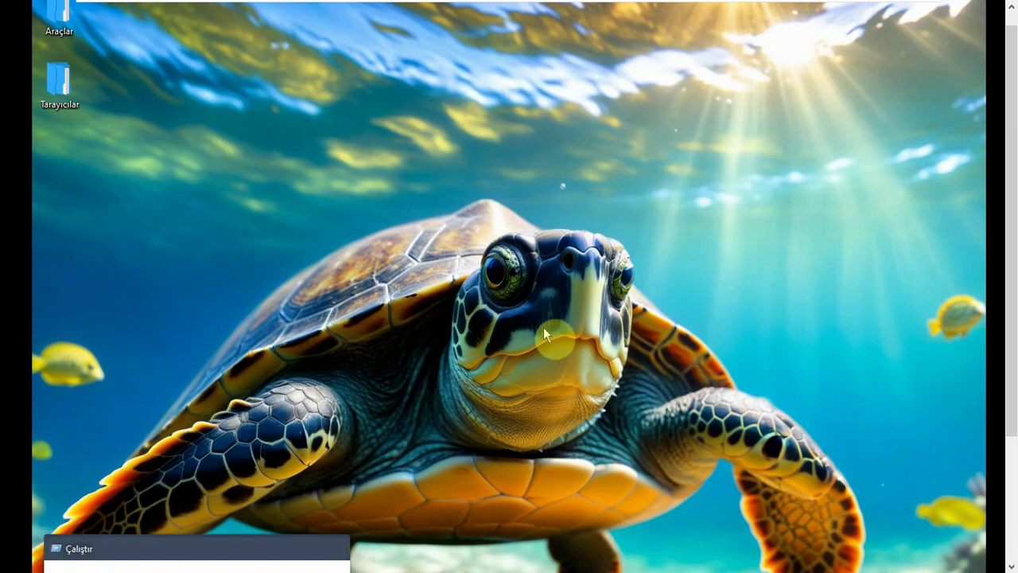
key("Return")
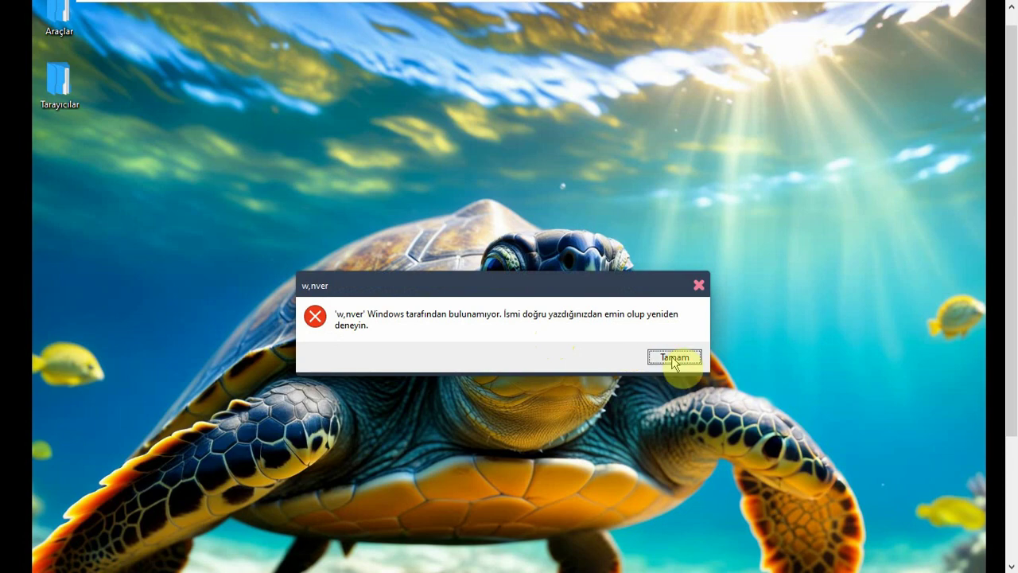
left_click(648, 354)
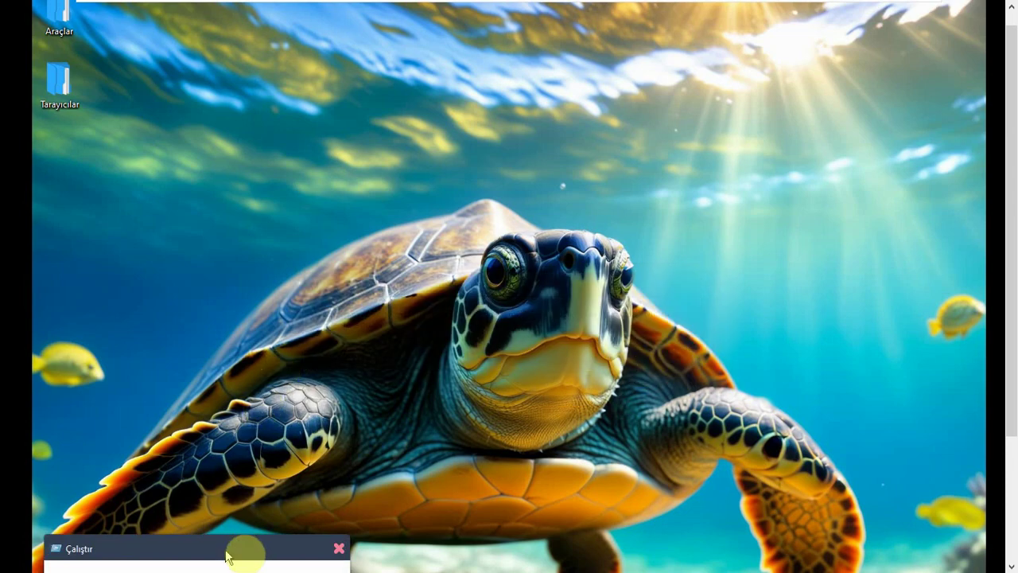
- Run winver to view the Windows version and build details, and close the information window
left_click_drag(244, 547, 284, 271)
left_click(225, 344)
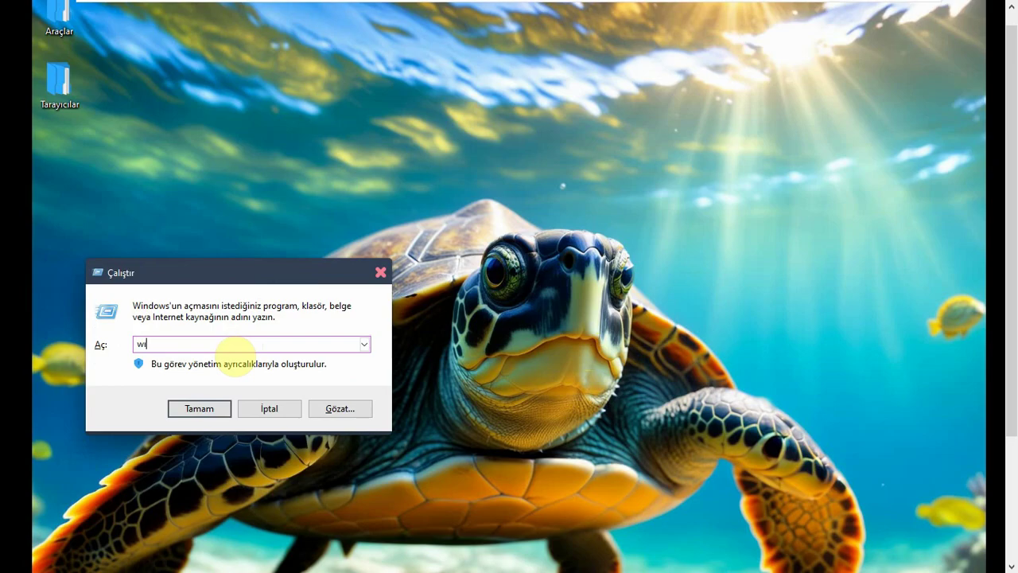
key("BackSpace")
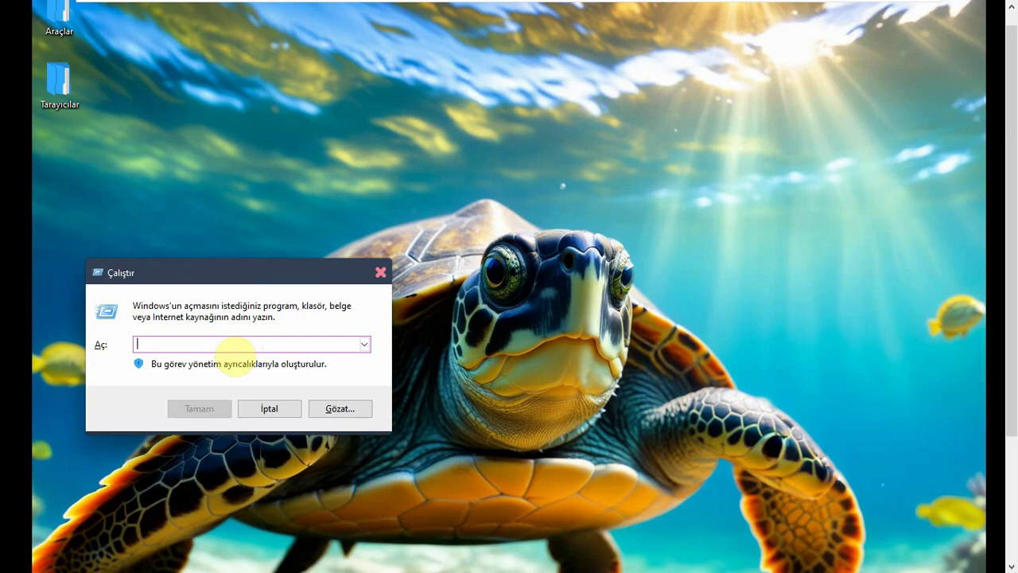
type("winver")
key("Return")
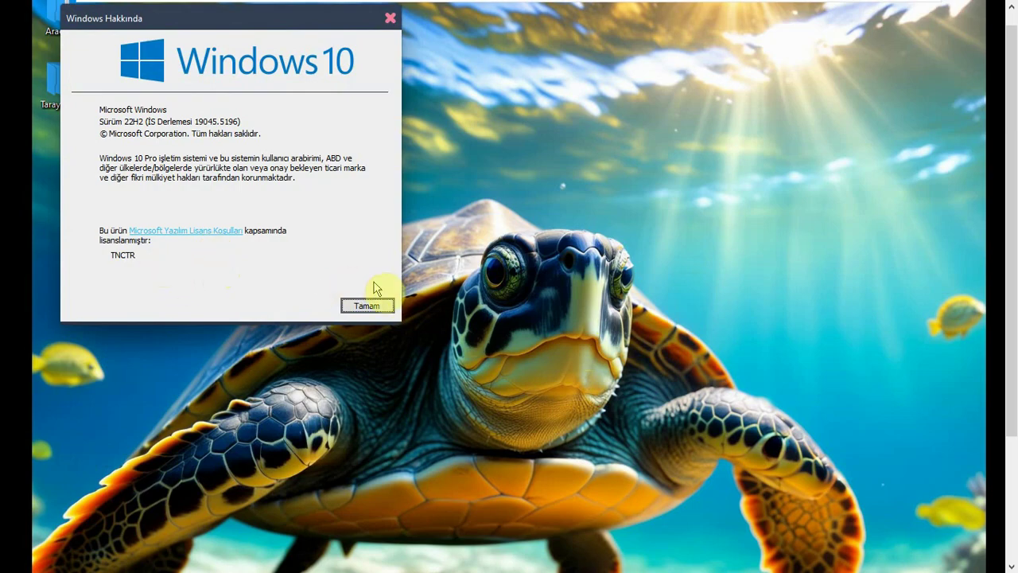
left_click(366, 307)
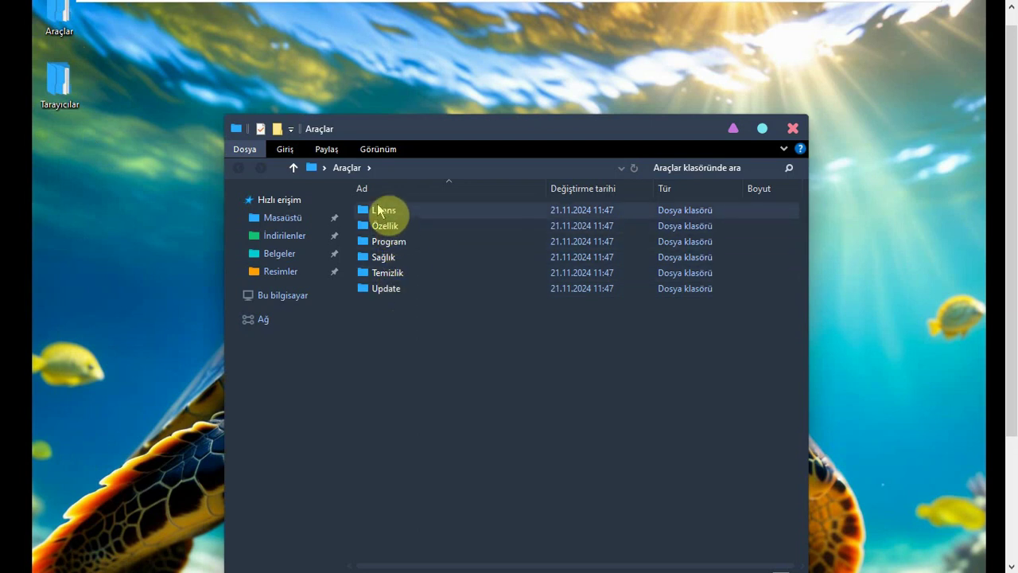
- Try running the Change_Windows_Edition script from the Lisans folder as administrator, and close its console and the folder window
double_click(380, 209)
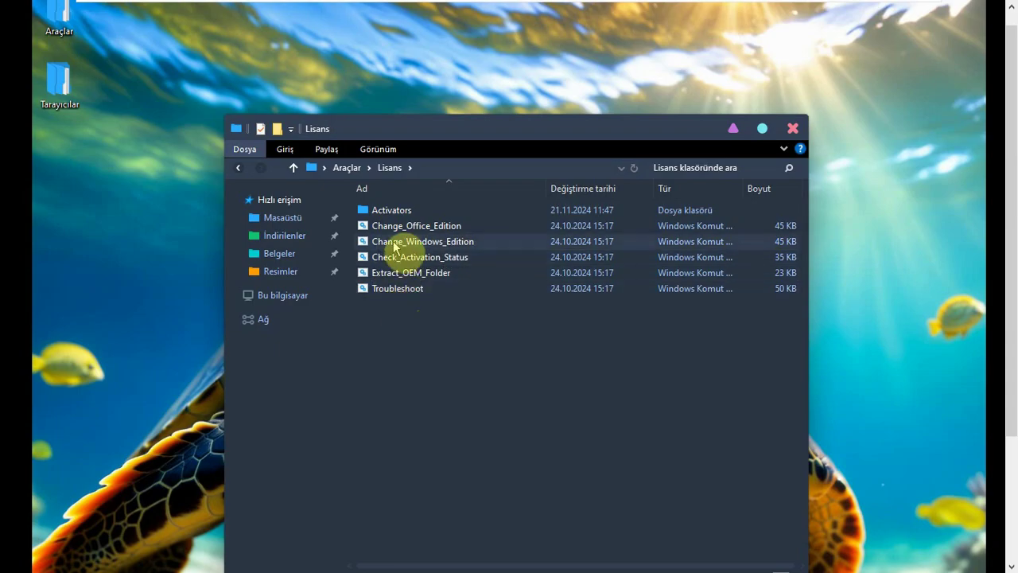
left_click(394, 245)
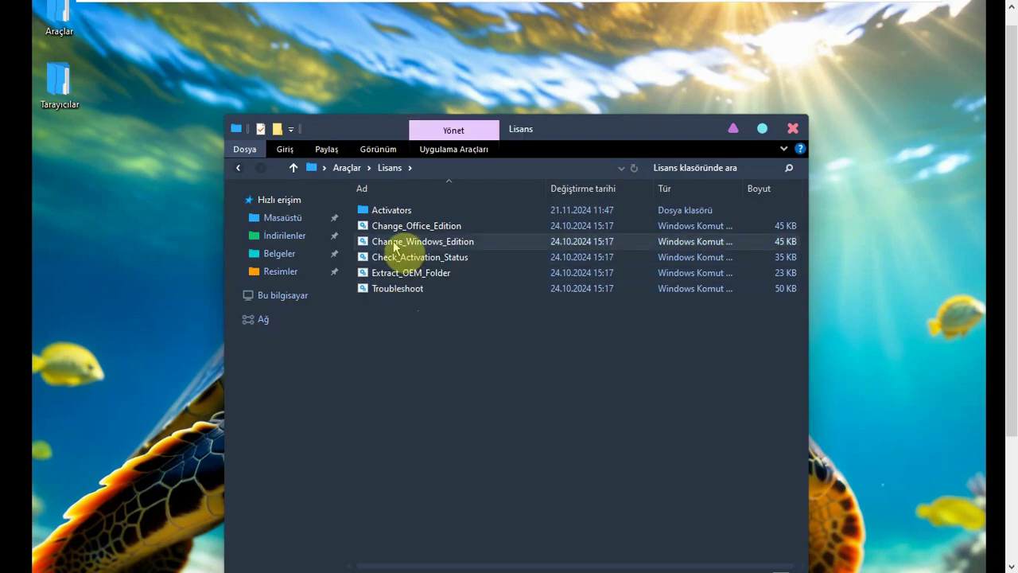
right_click(394, 245)
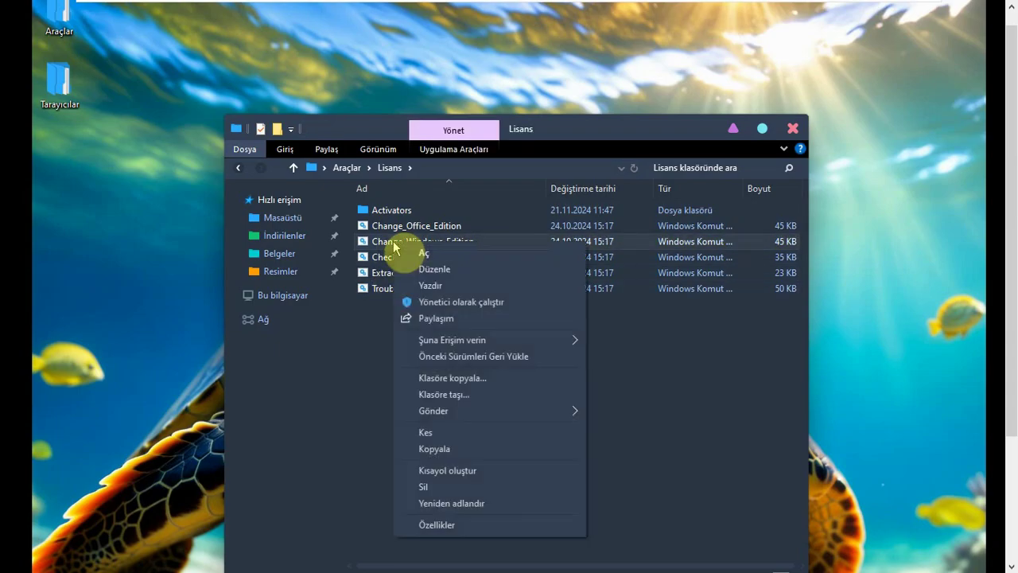
left_click(433, 303)
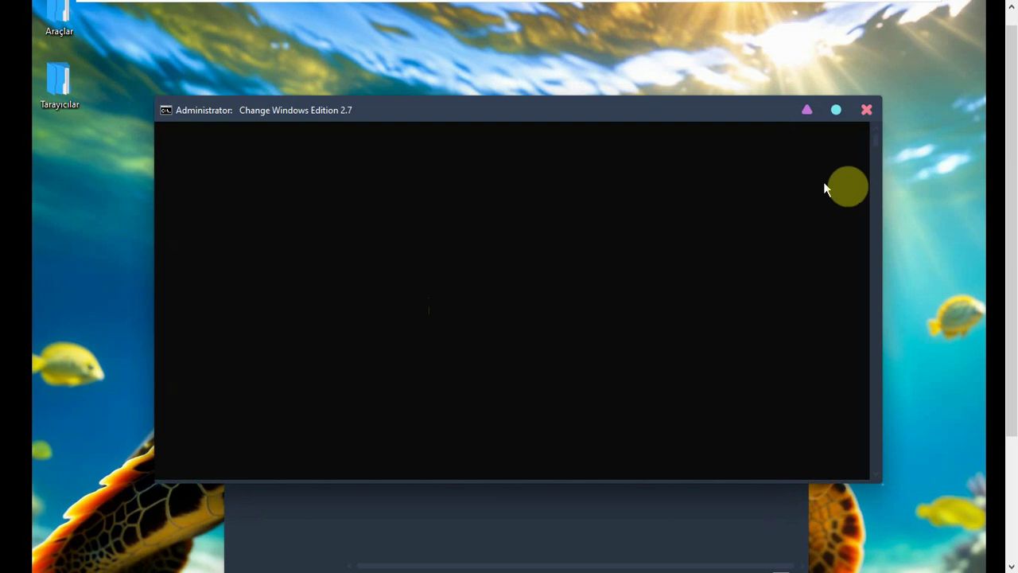
left_click(867, 110)
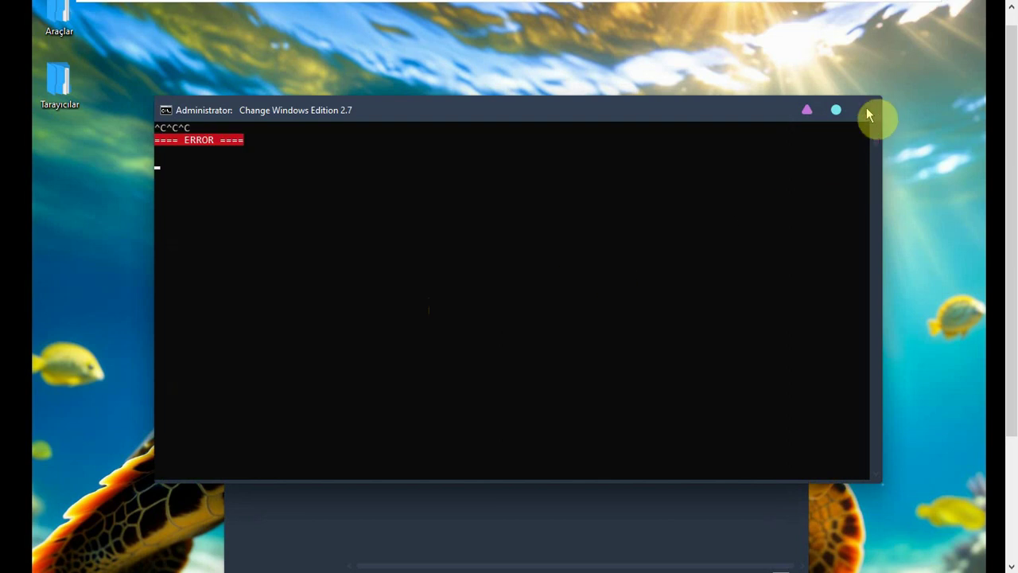
left_click(867, 111)
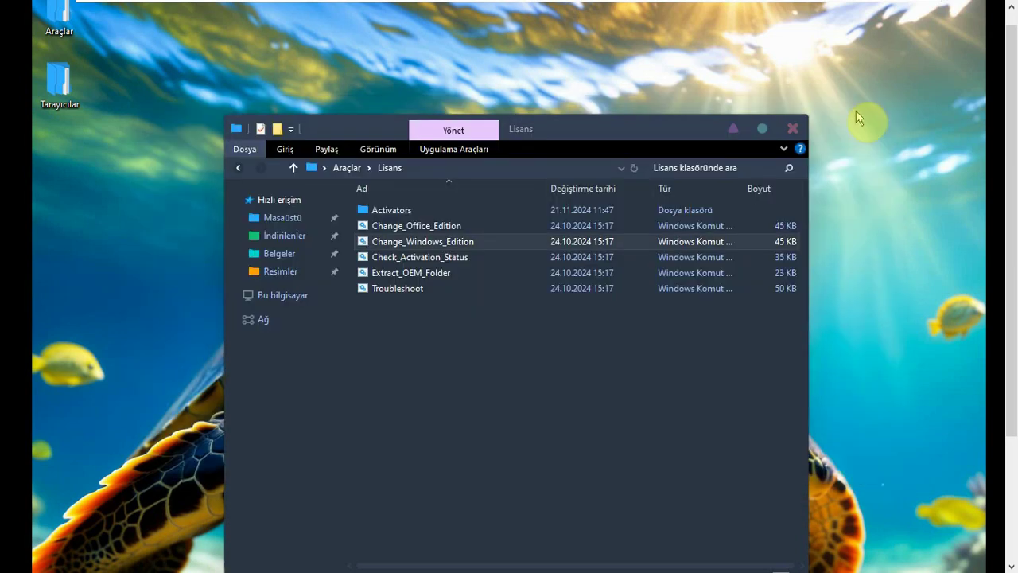
left_click(792, 128)
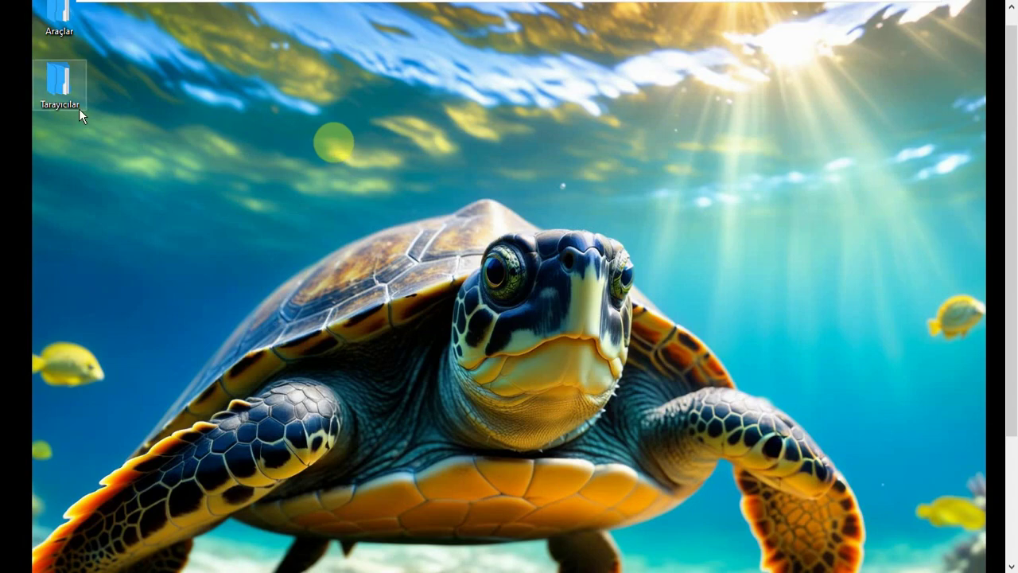
- Look at the Chrome Setup installer in the Chrome subfolder of Tarayıcılar and close the folder window
left_click(56, 85)
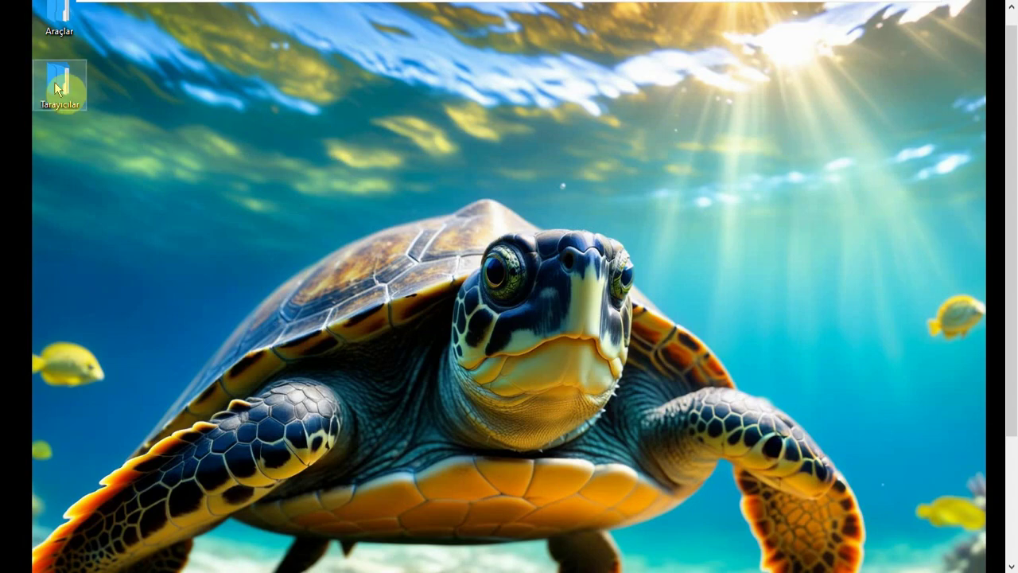
double_click(56, 84)
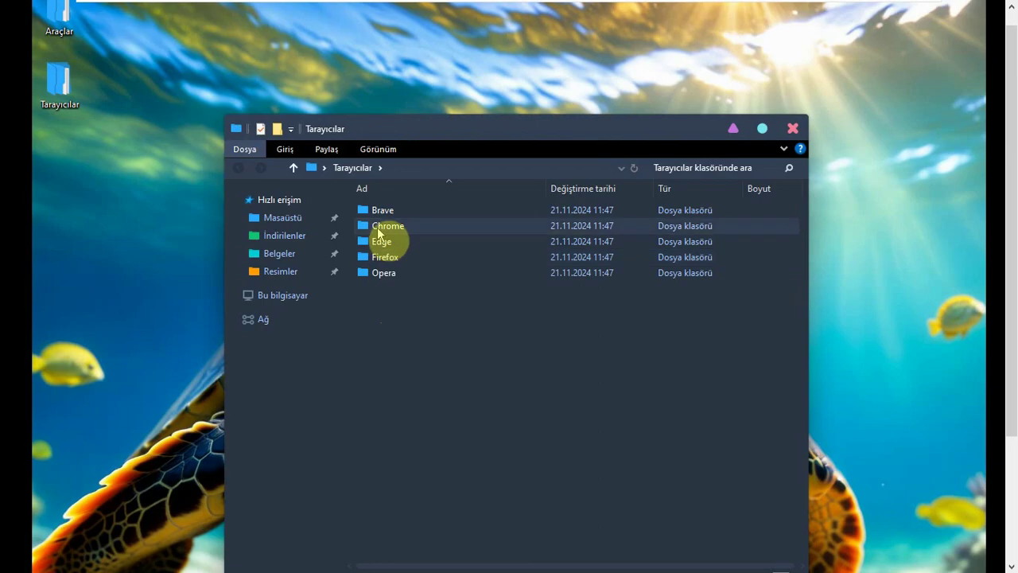
double_click(378, 229)
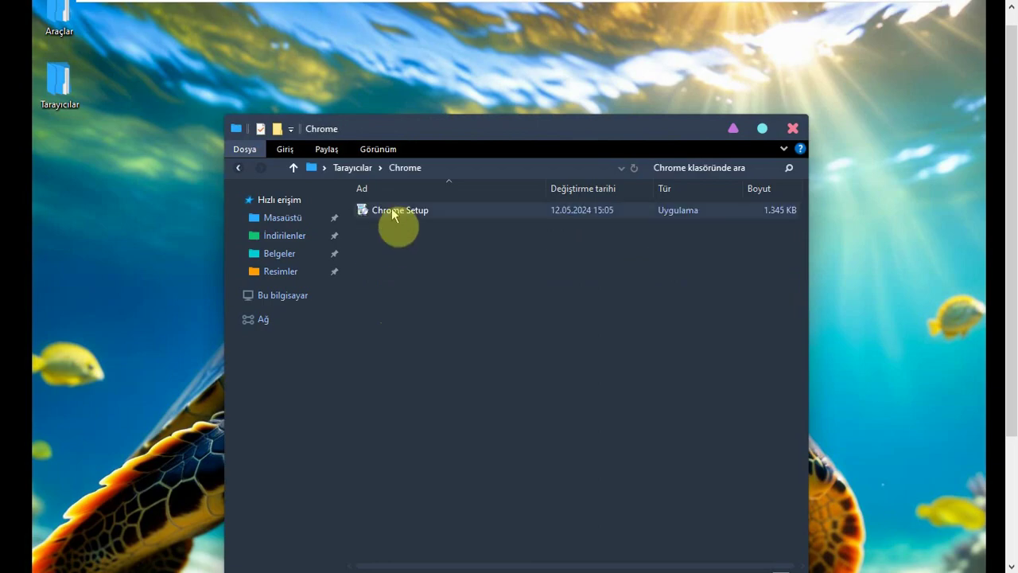
left_click(393, 213)
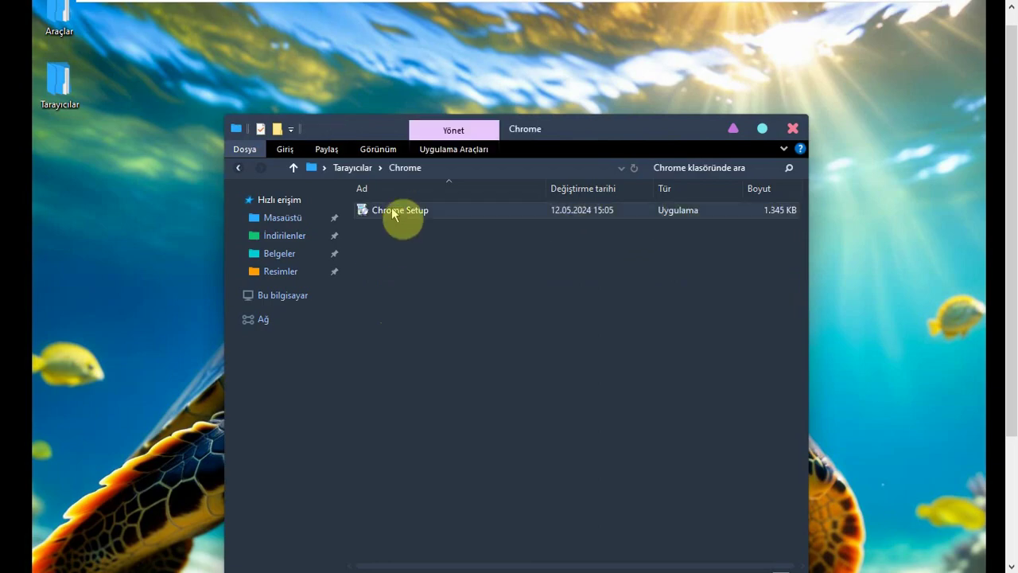
left_click(793, 128)
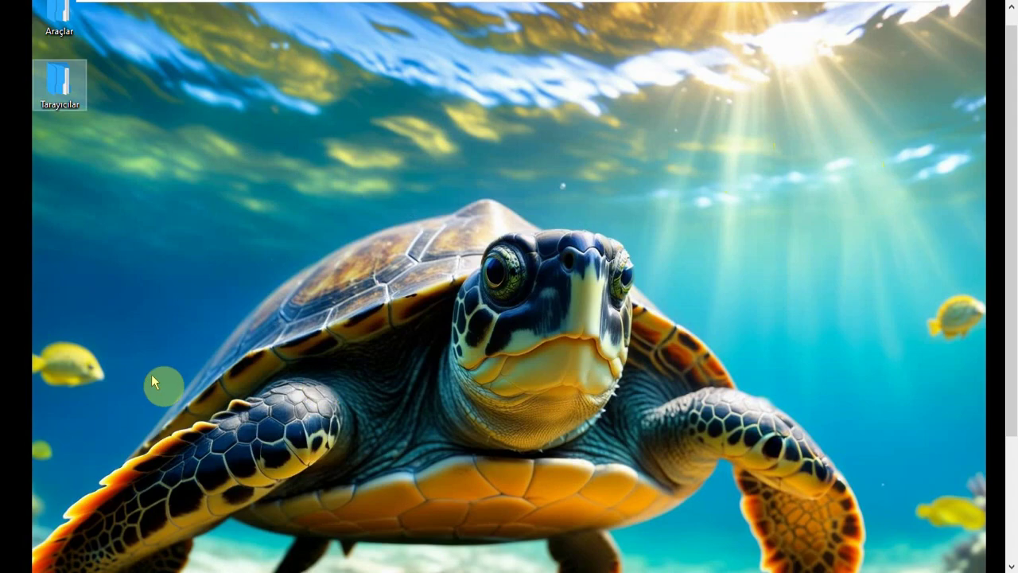
- Search Windows for "paint"
left_click_drag(1012, 217, 1012, 342)
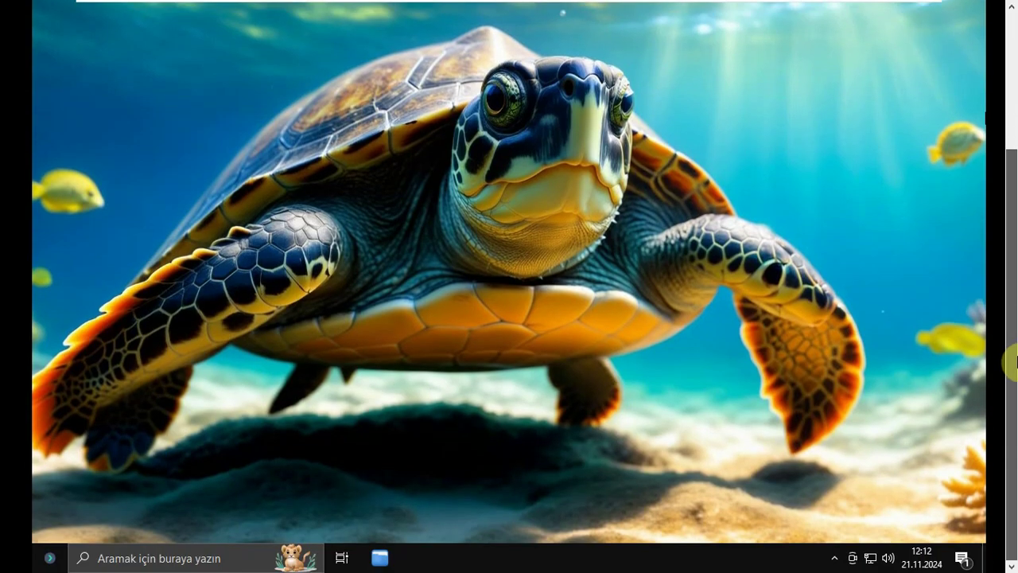
left_click(369, 553)
left_click(215, 559)
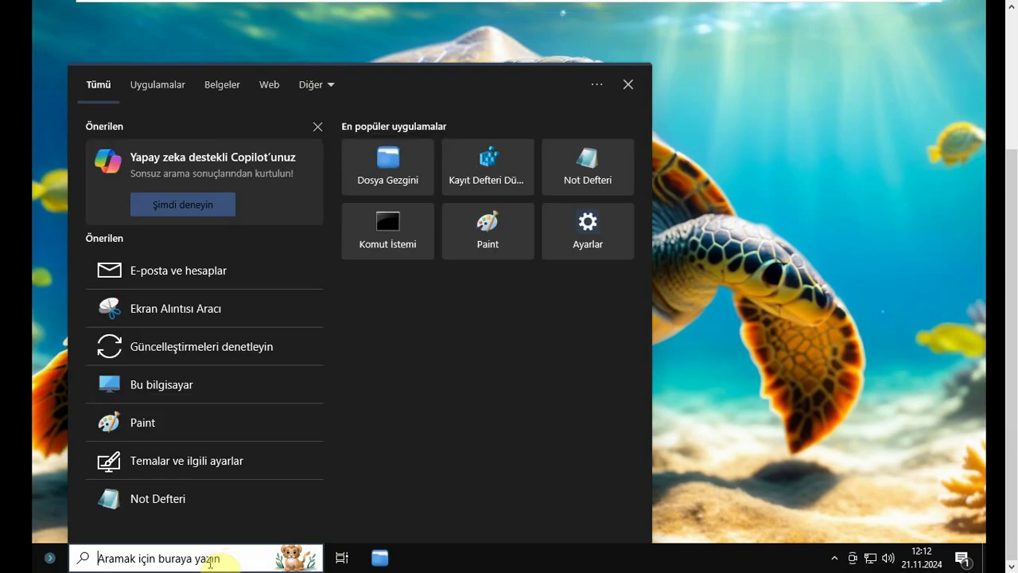
type("paint")
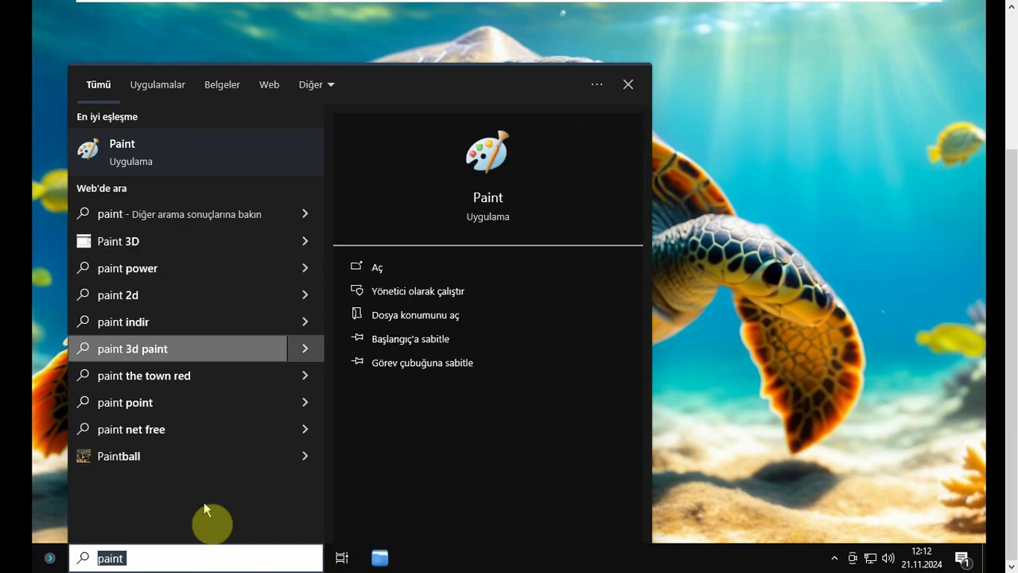
- Replace the search term with "notepad", and clear and close the search
left_click(163, 566)
double_click(163, 566)
key("BackSpace")
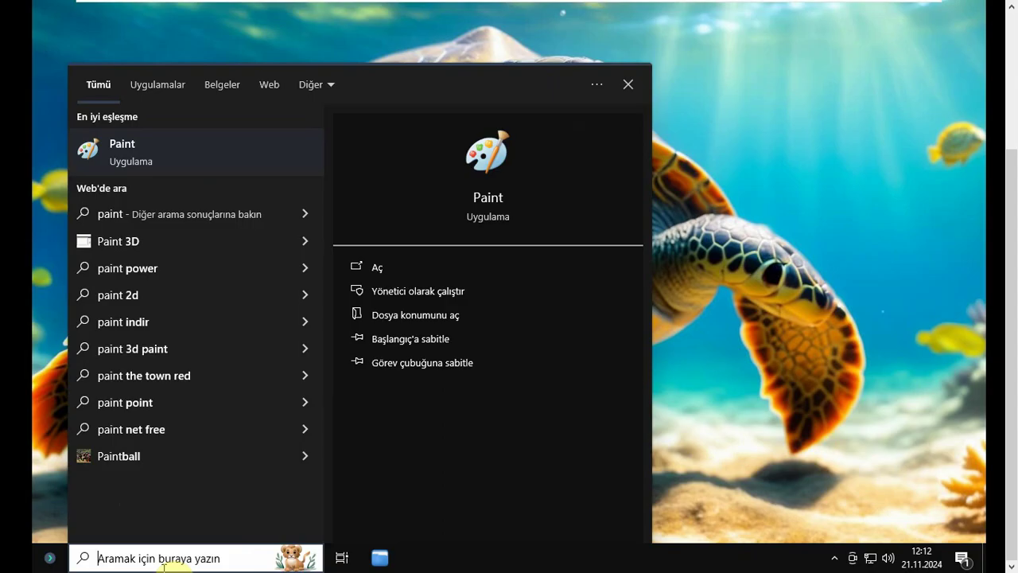
type("notepad")
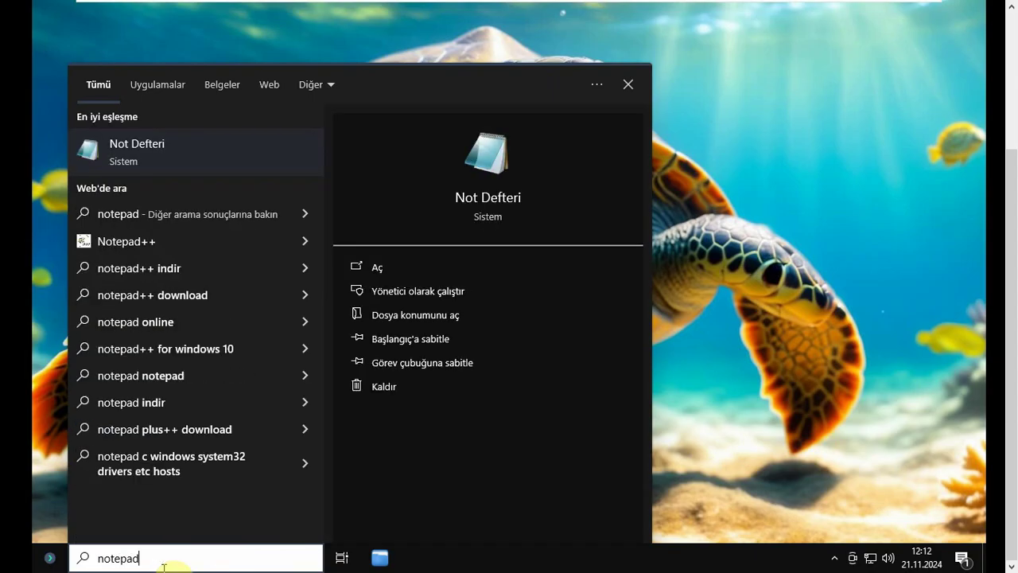
double_click(163, 566)
key("BackSpace")
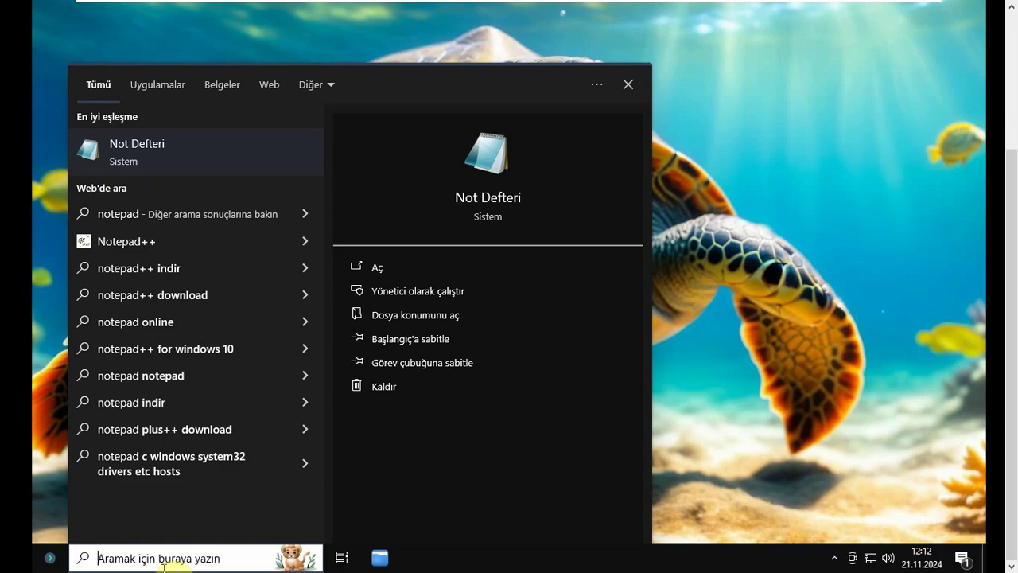
key("Escape")
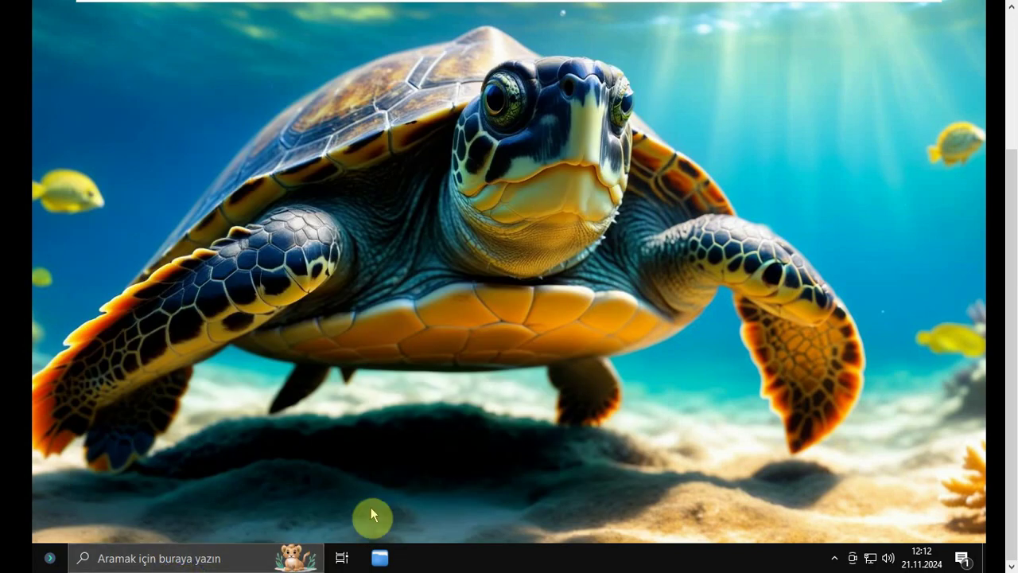
- Open Task View twice to look at it, returning to the desktop each time
left_click(341, 559)
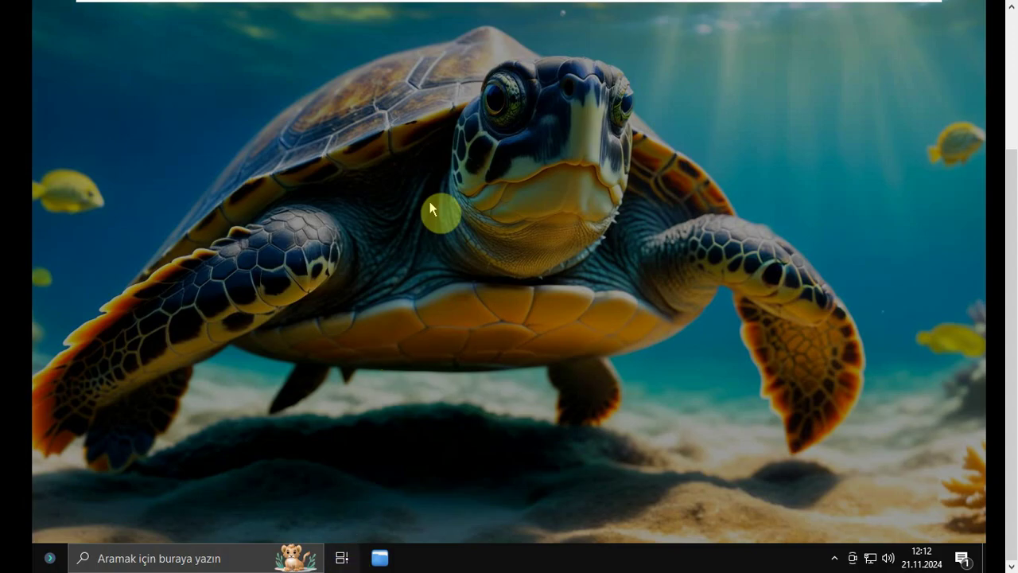
left_click(441, 225)
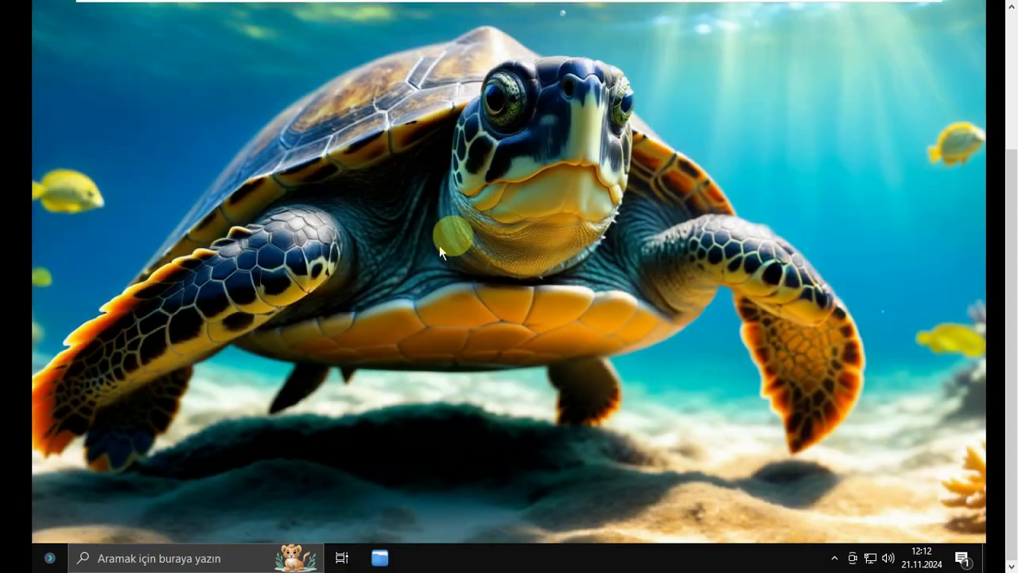
left_click(349, 566)
left_click(470, 357)
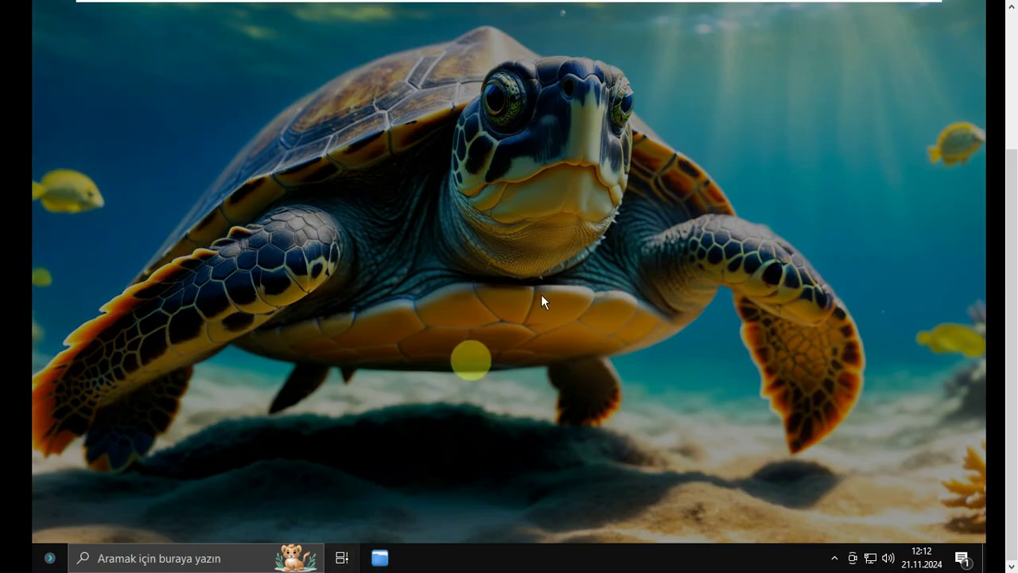
left_click(551, 351)
left_click(442, 550)
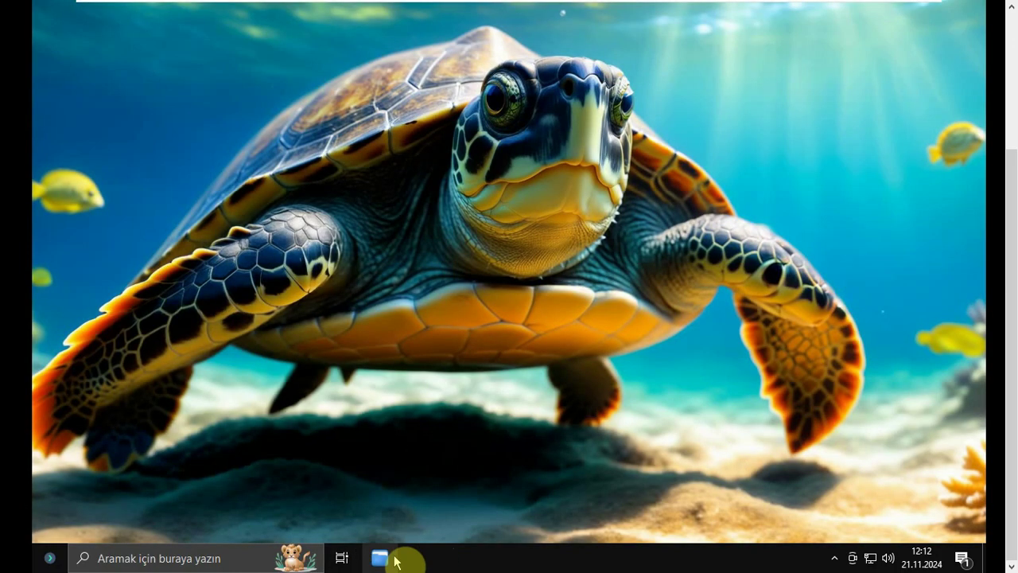
- View the folders and drives of This PC in File Explorer and return to the desktop
left_click(397, 562)
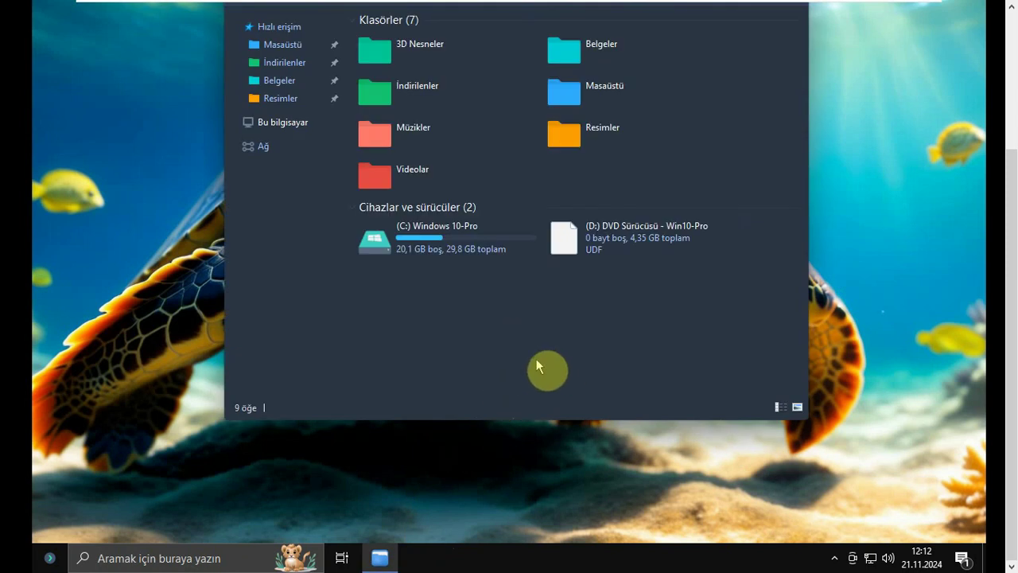
key("super+d")
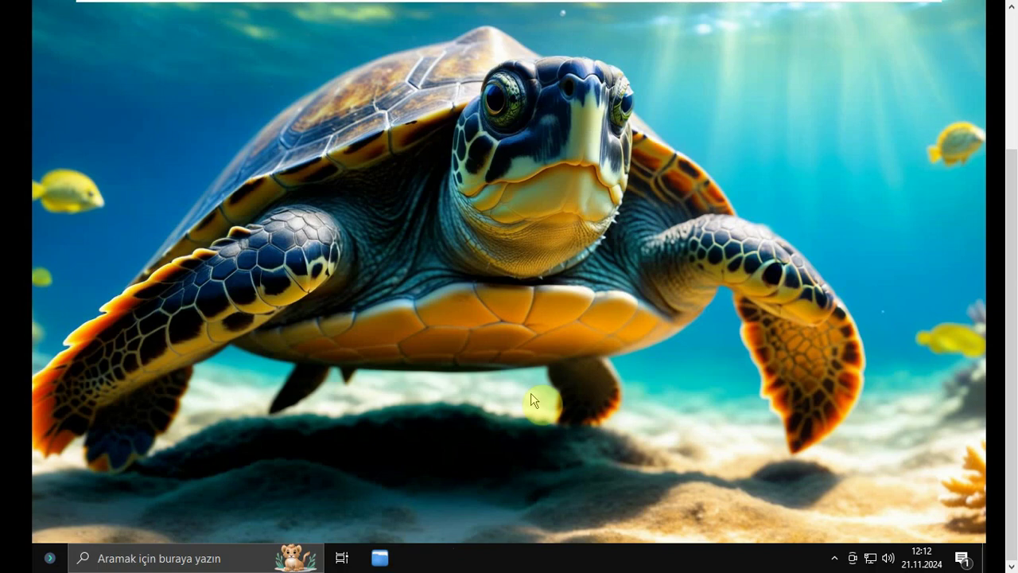
- Expand the quick actions in the action center and check the volume, network and hidden-icon flyouts of the notification area
left_click(962, 559)
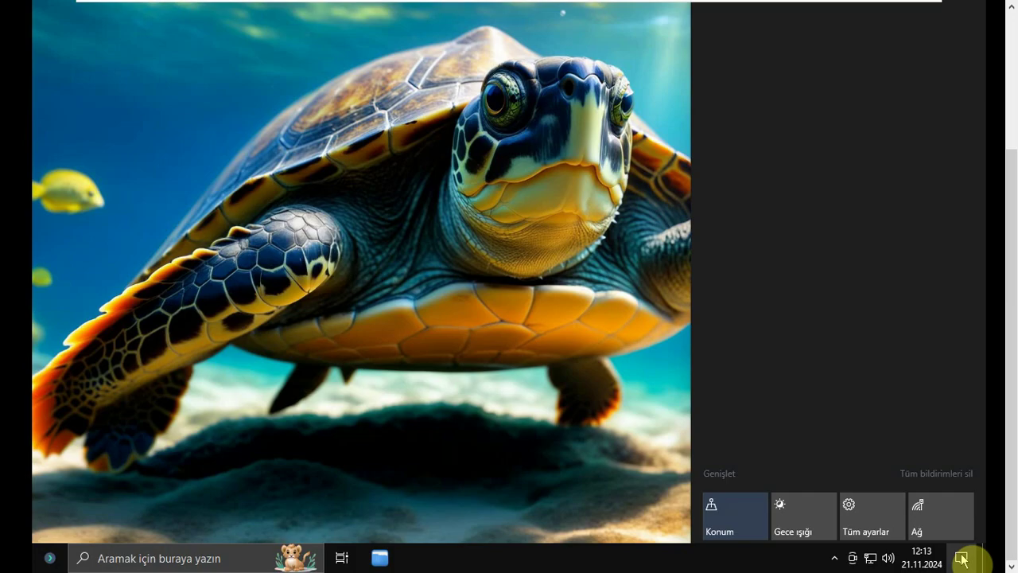
left_click(727, 474)
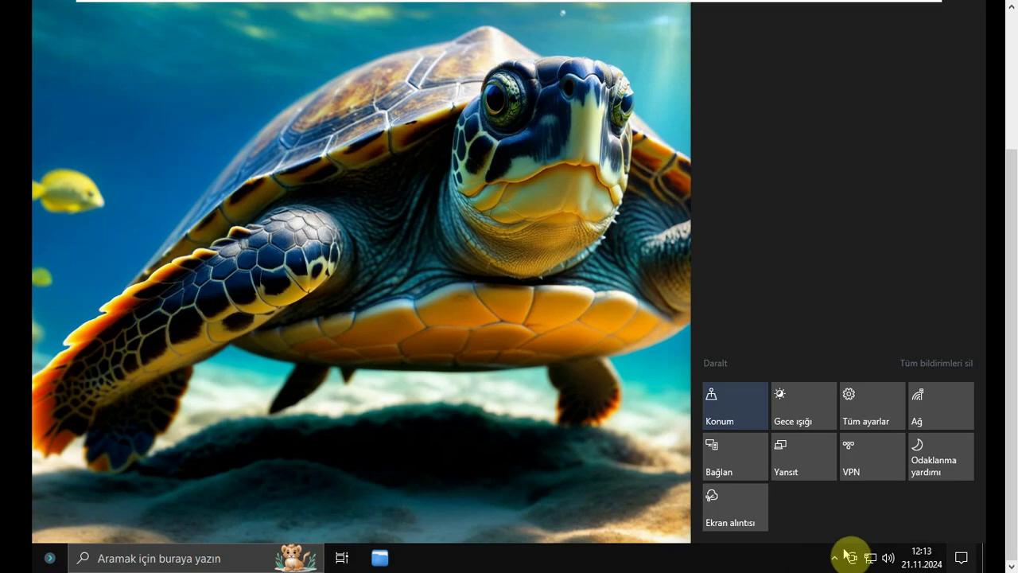
left_click(885, 556)
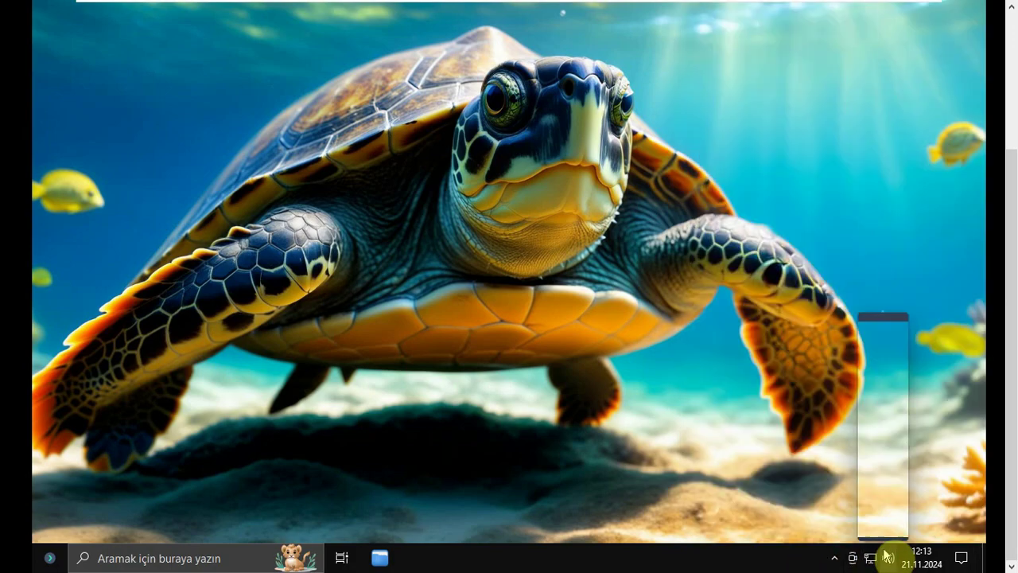
left_click(870, 557)
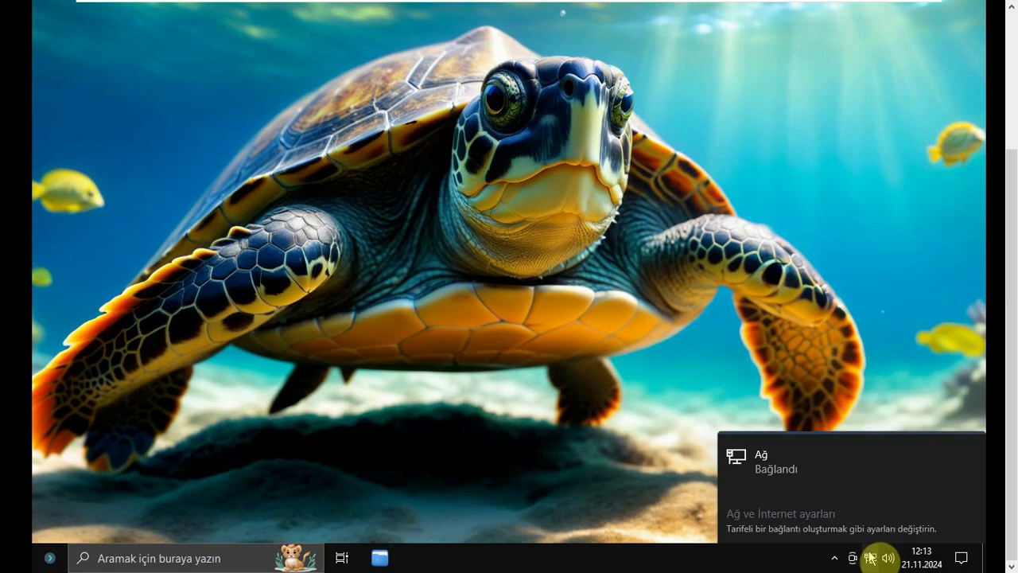
left_click(834, 561)
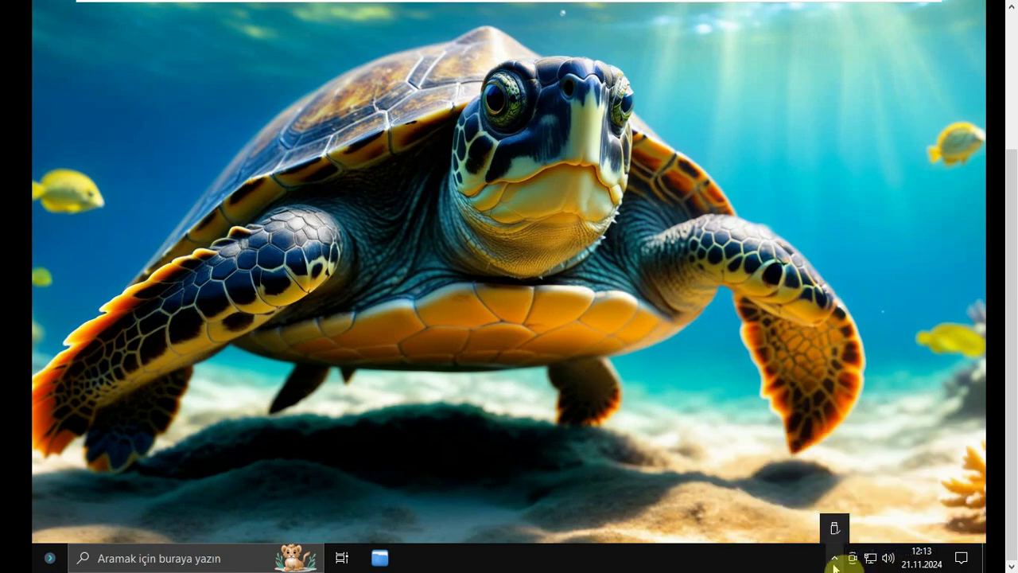
left_click(748, 506)
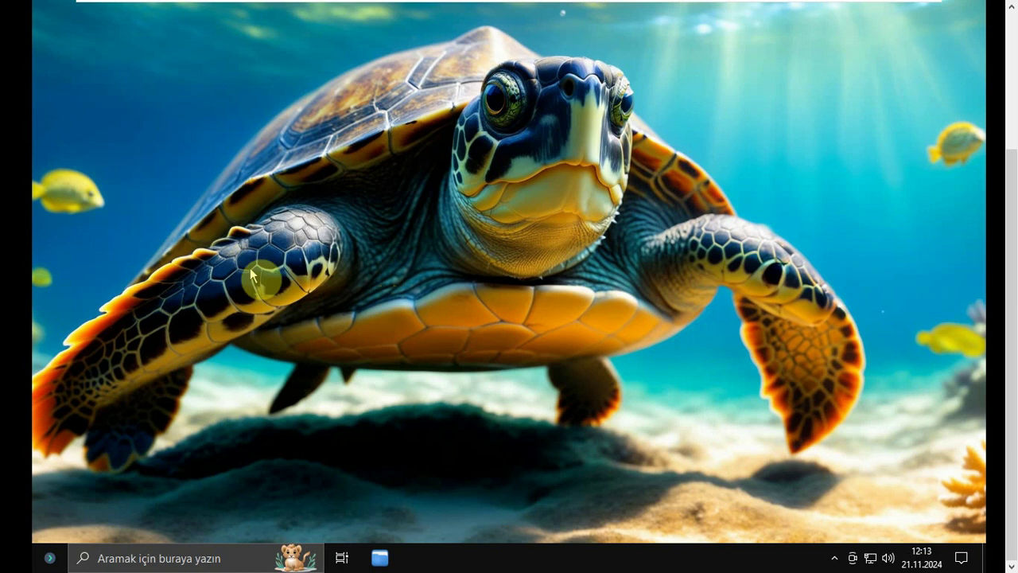
- Run the Dism Geçmişi -Sil script from the Temizlik subfolder of Araçlar as administrator, and close its console and the folder window
left_click_drag(1014, 312, 1000, 155)
left_click(49, 32)
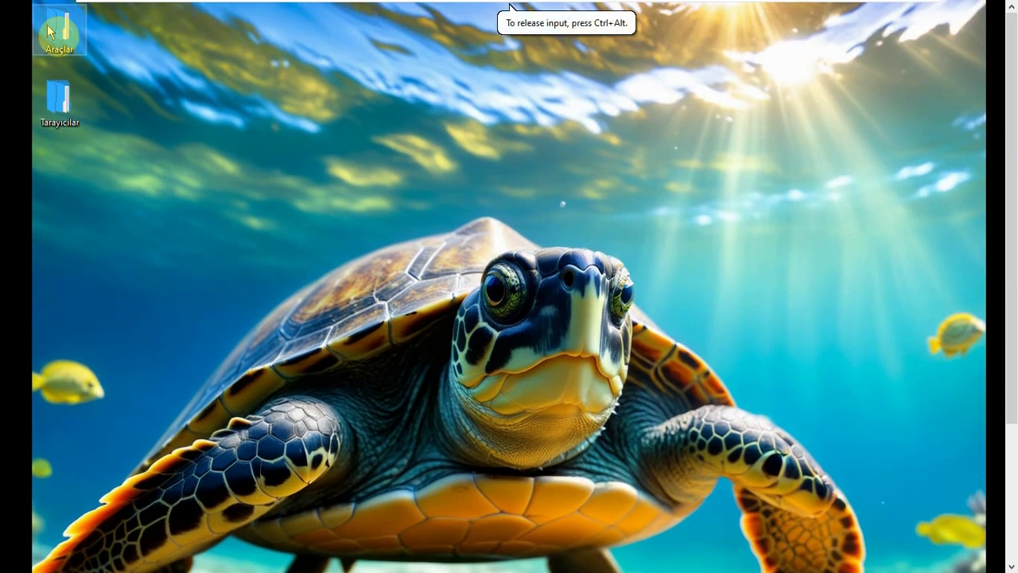
double_click(47, 25)
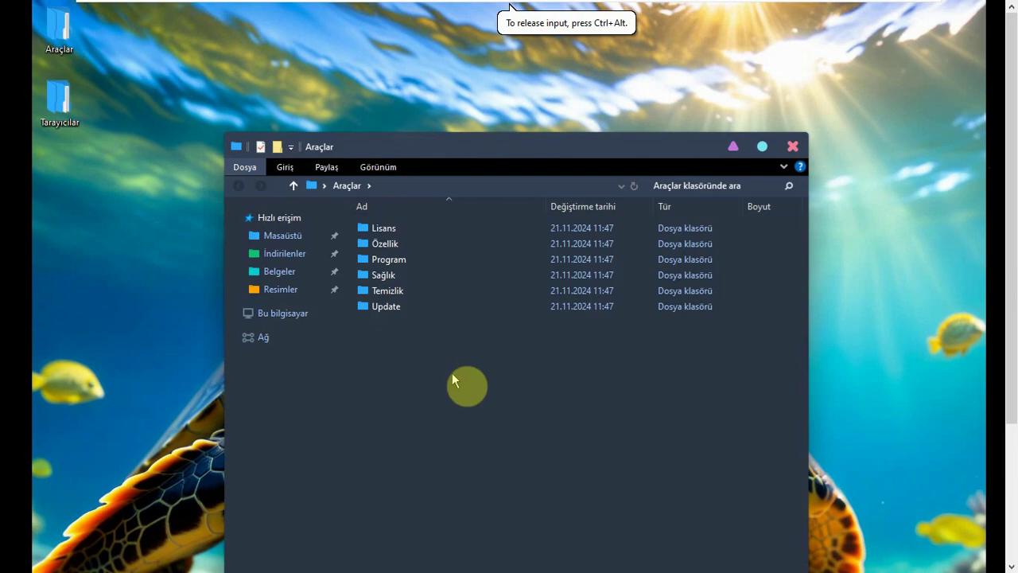
double_click(380, 295)
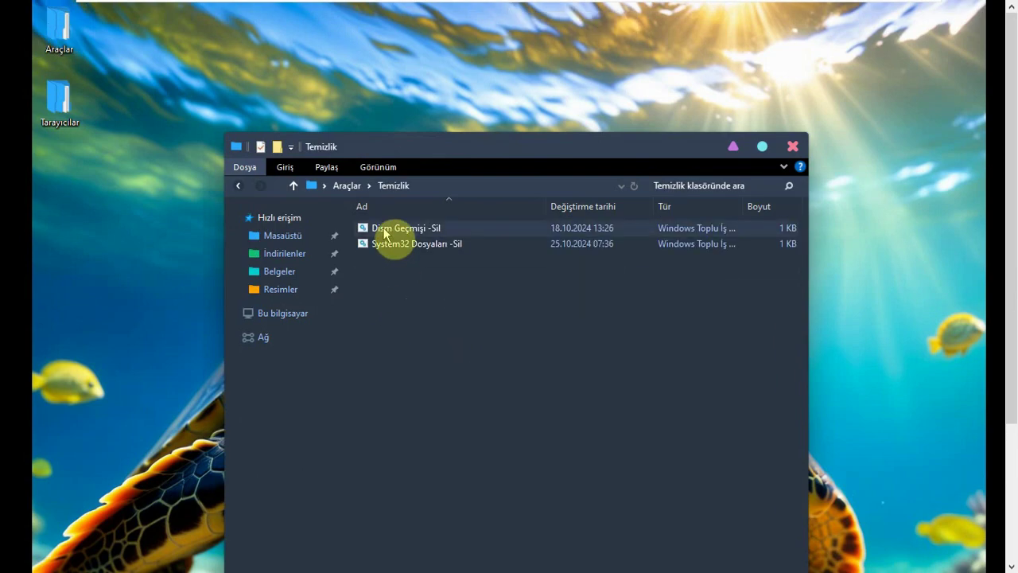
right_click(384, 231)
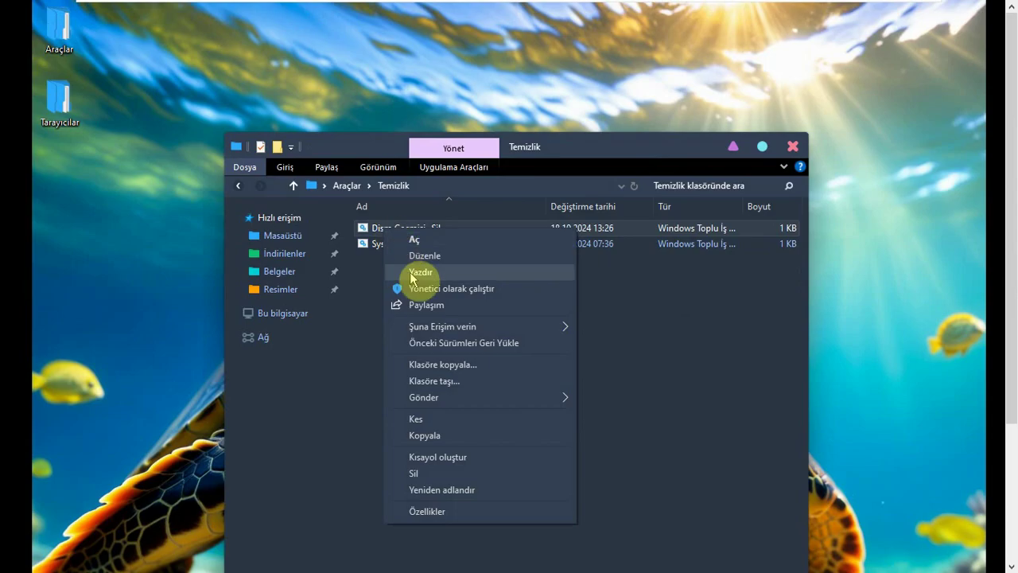
left_click(426, 288)
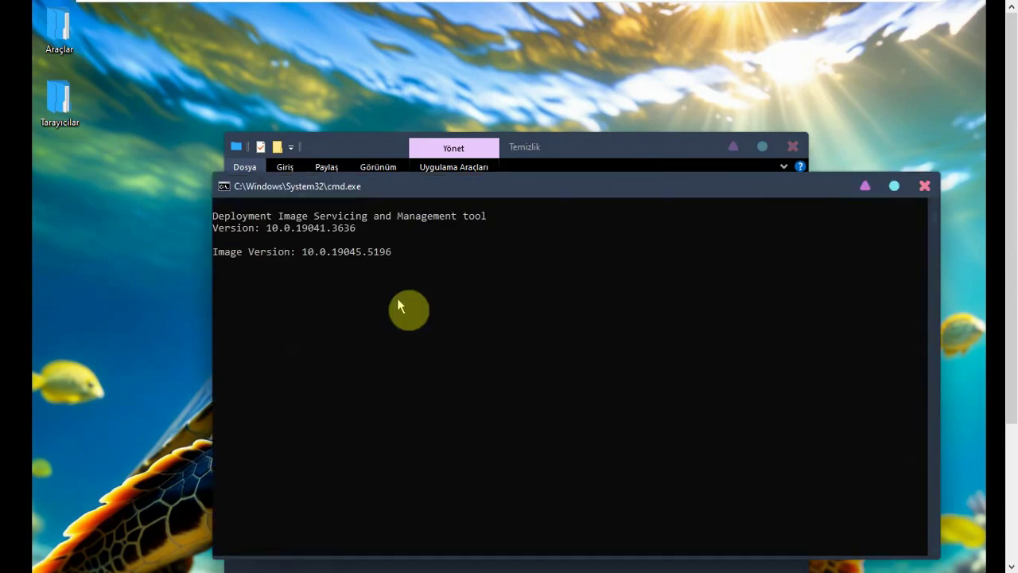
left_click(460, 317)
key("Return")
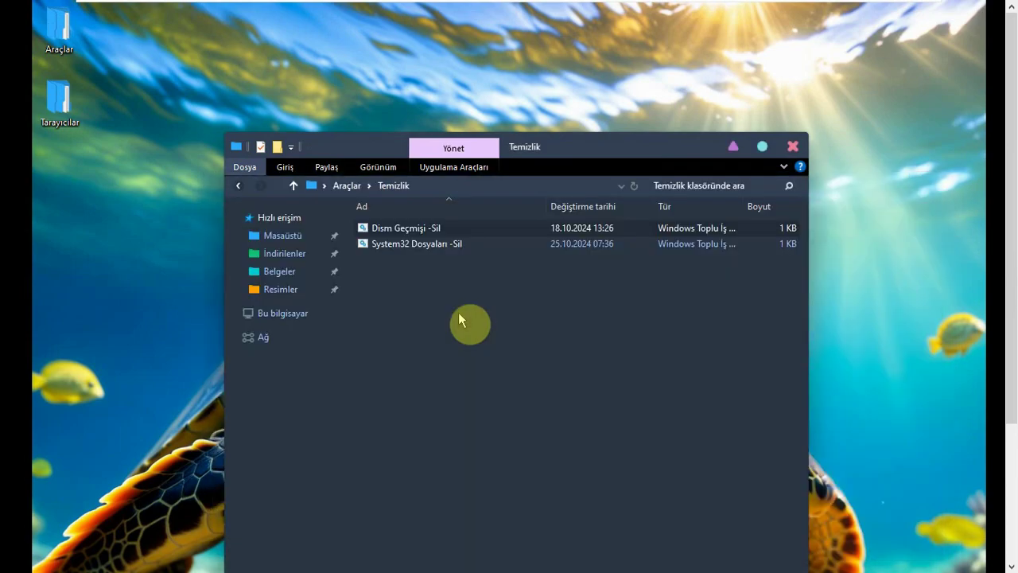
left_click(793, 151)
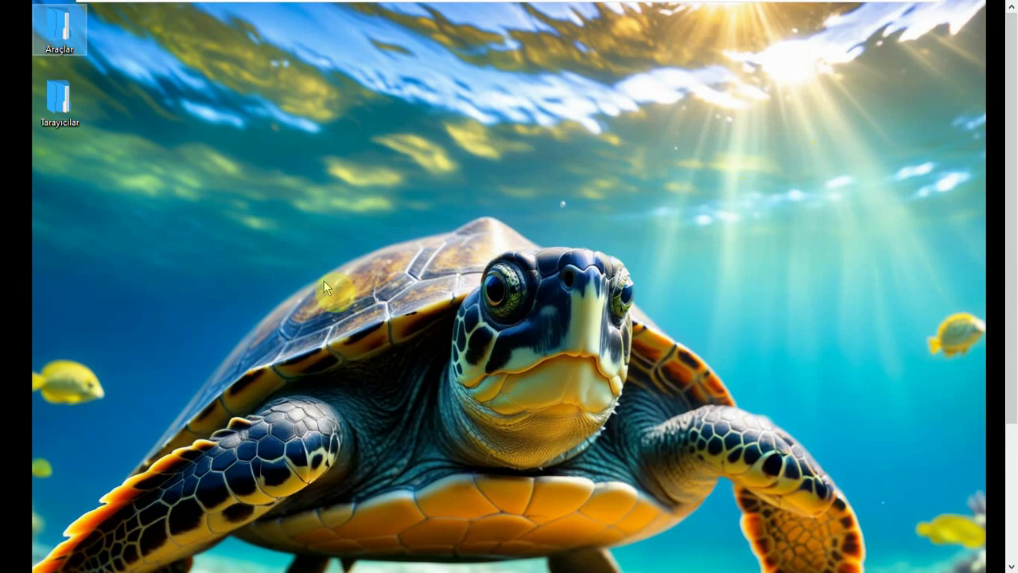